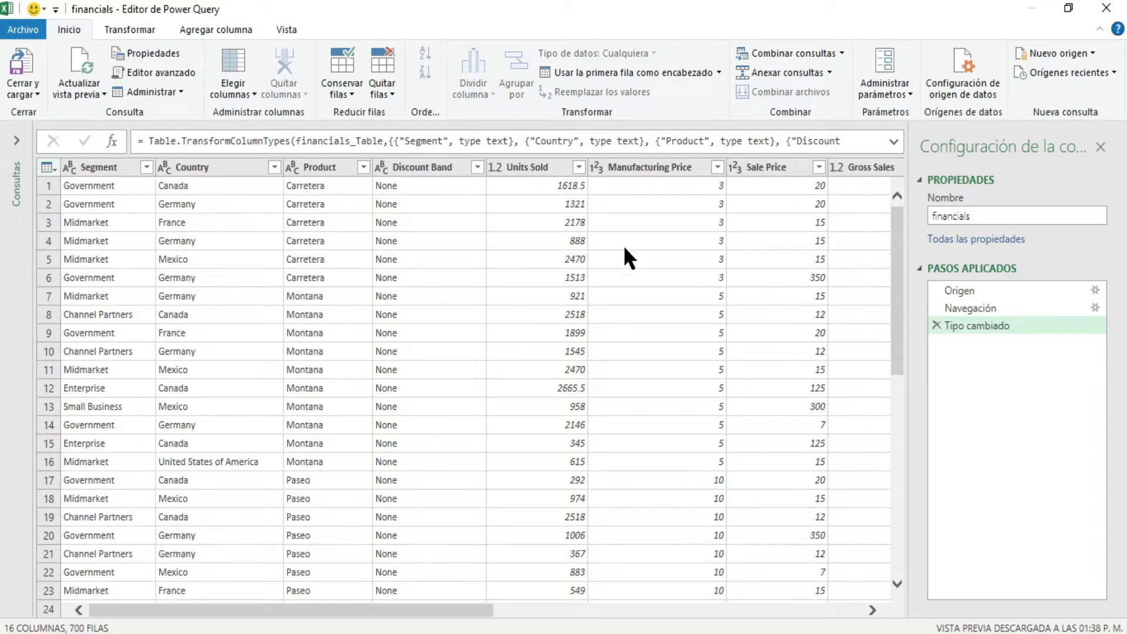
{"action": "left_click_drag", "start_coordinate": [897, 270], "coordinate": [898, 247]}
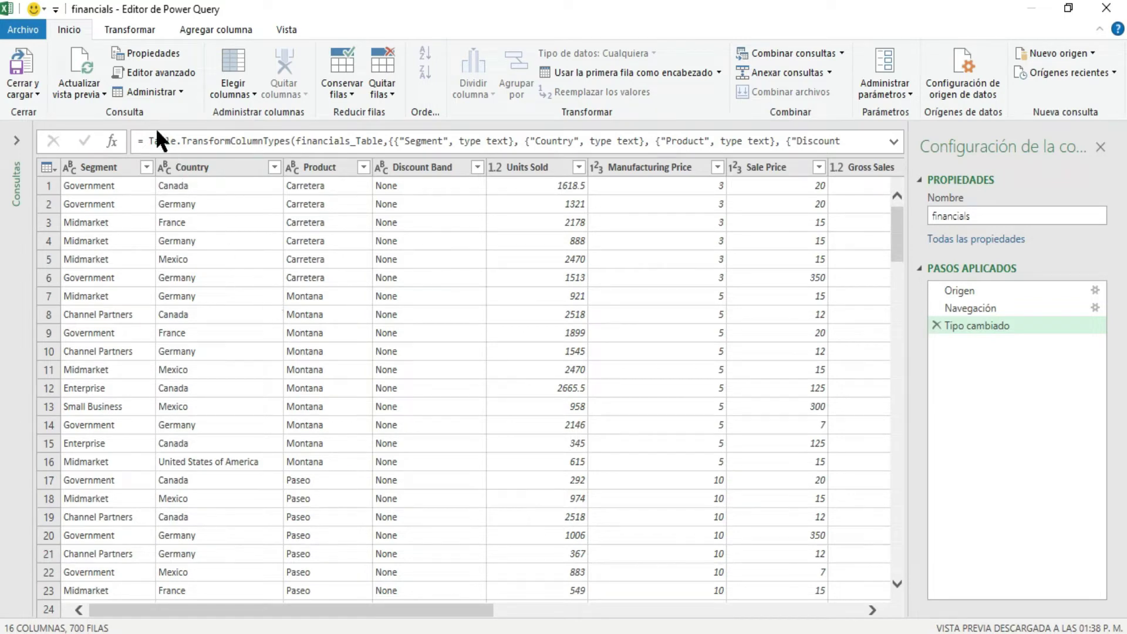
{"action": "left_click", "coordinate": [92, 93]}
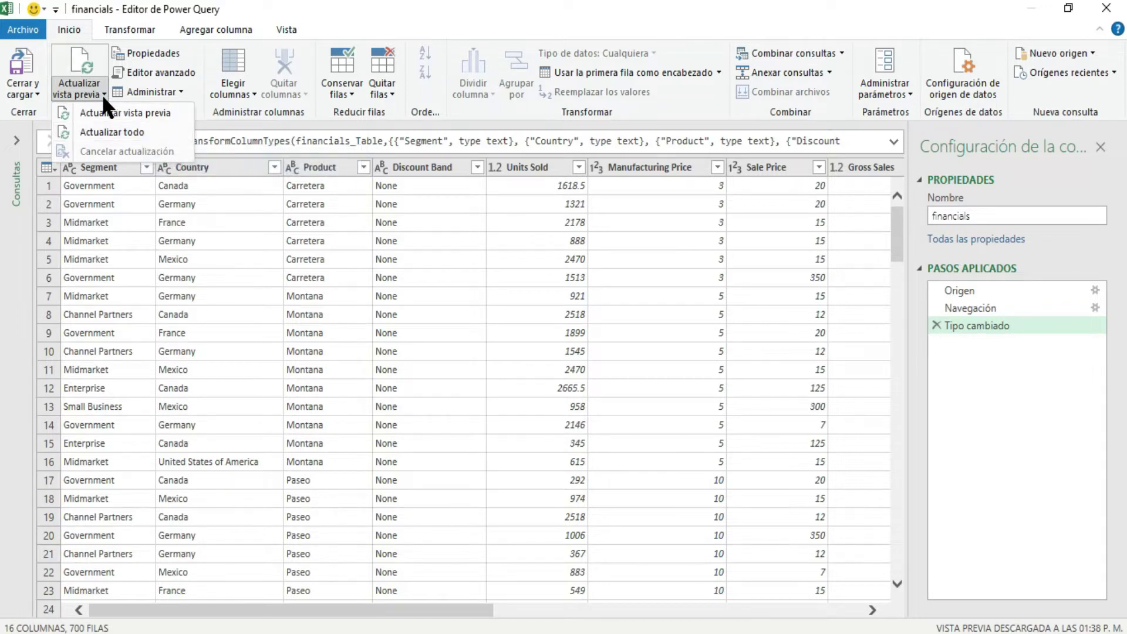
{"action": "left_click", "coordinate": [299, 5]}
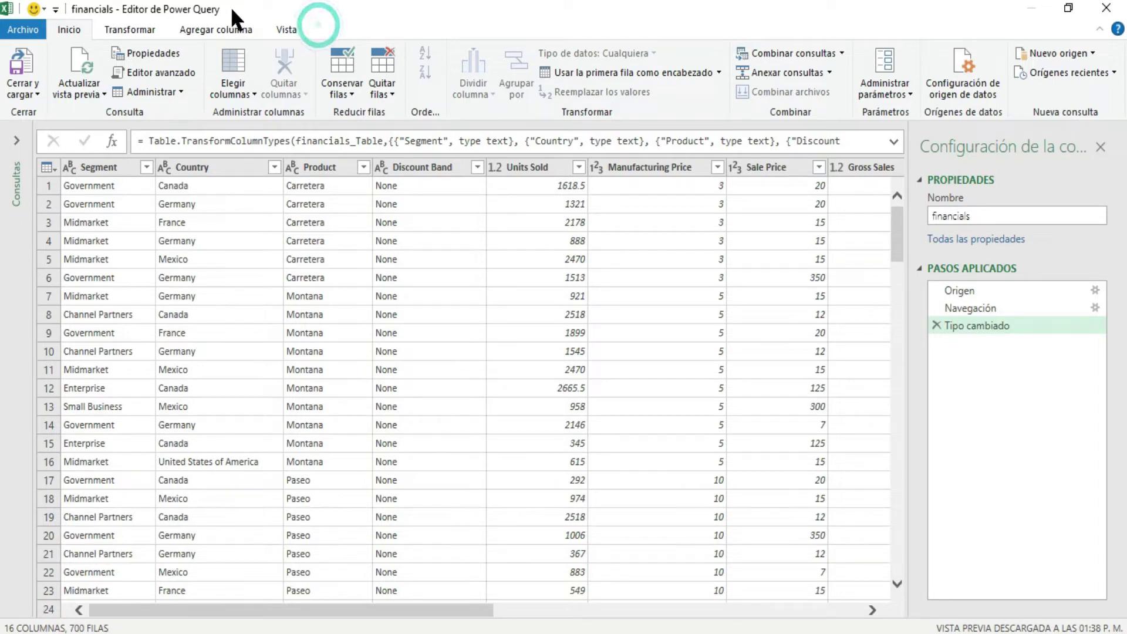
Step: Rename the financials query to TablaFinancials in its query properties
{"action": "left_click", "coordinate": [154, 53]}
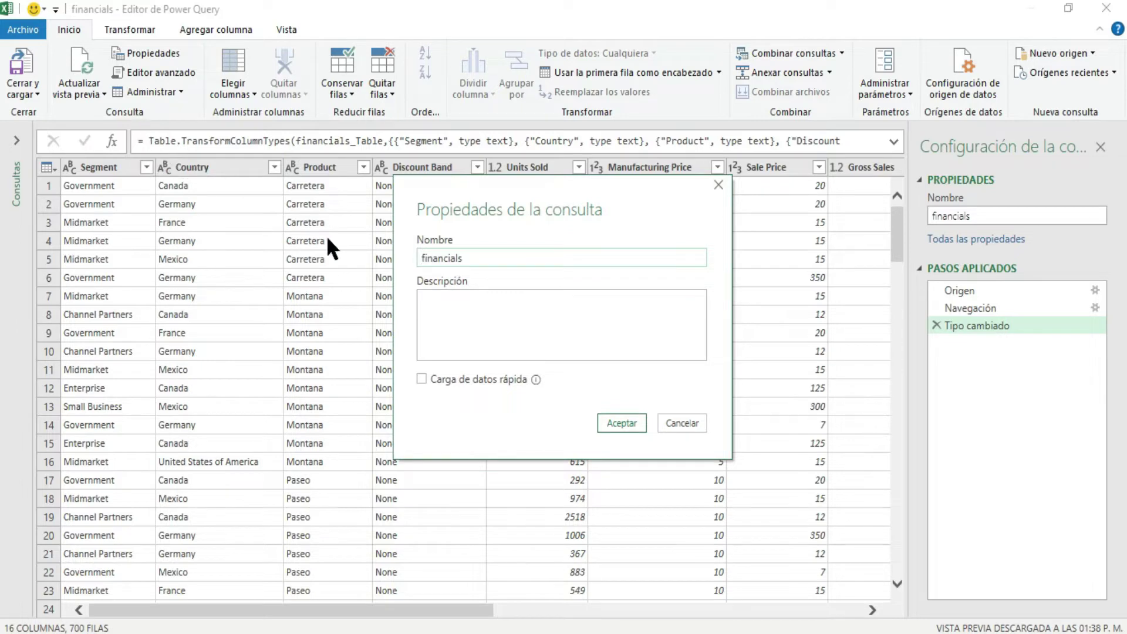
{"action": "double_click", "coordinate": [499, 257]}
{"action": "type", "text": "TTabl"}
{"action": "key", "text": "BackSpace"}
{"action": "key", "text": "BackSpace"}
{"action": "key", "text": "BackSpace"}
{"action": "key", "text": "BackSpace"}
{"action": "type", "text": "ablaFinancials"}
{"action": "mouse_move", "coordinate": [538, 381]}
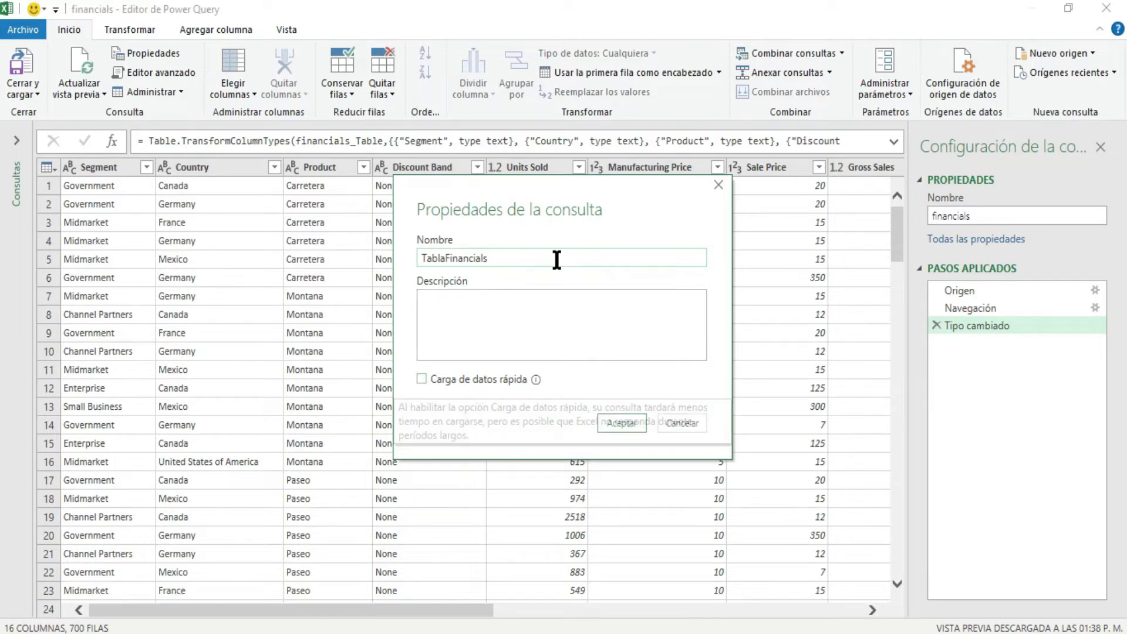
{"action": "left_click", "coordinate": [556, 214]}
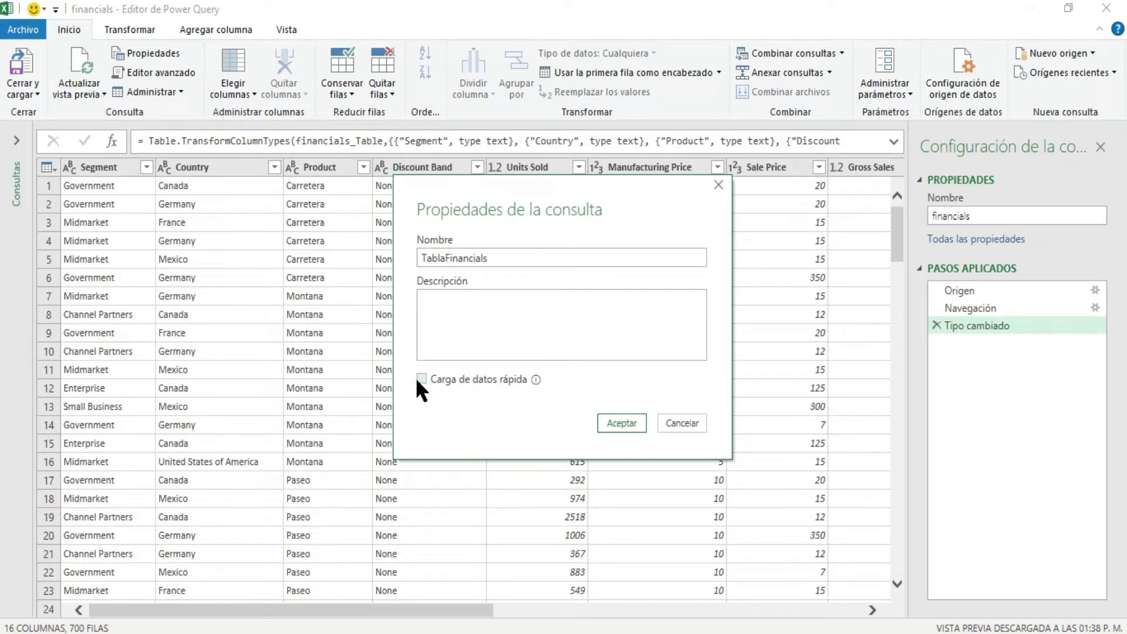
{"action": "left_click", "coordinate": [617, 420]}
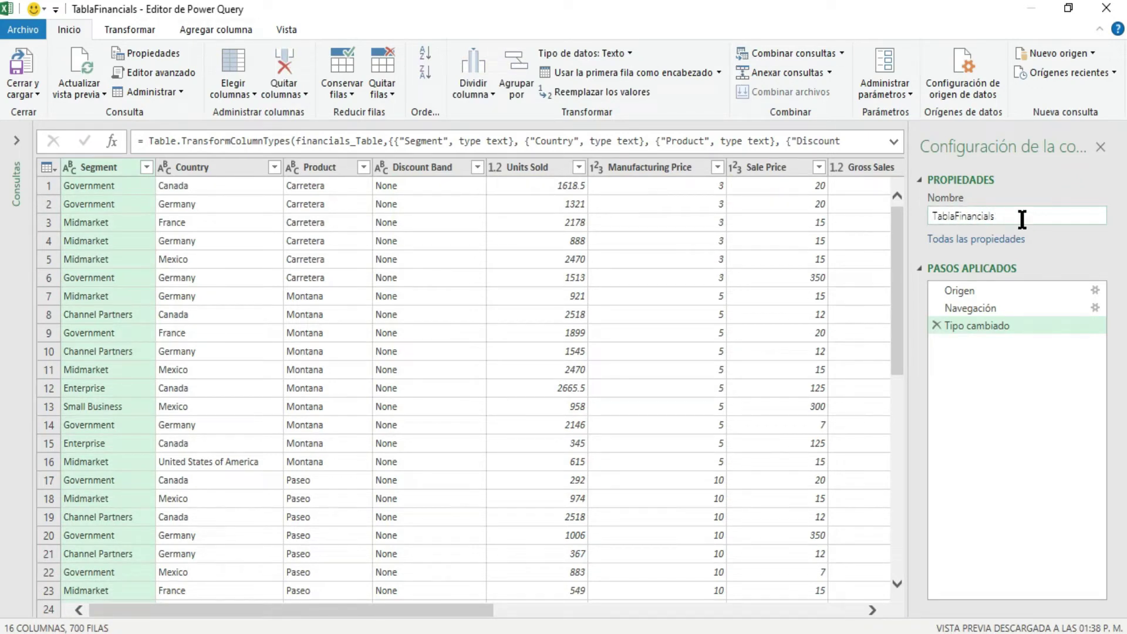
Step: Examine the full M code of the TablaFinancials query in the advanced editor, including the column type definitions
{"action": "left_click", "coordinate": [171, 73]}
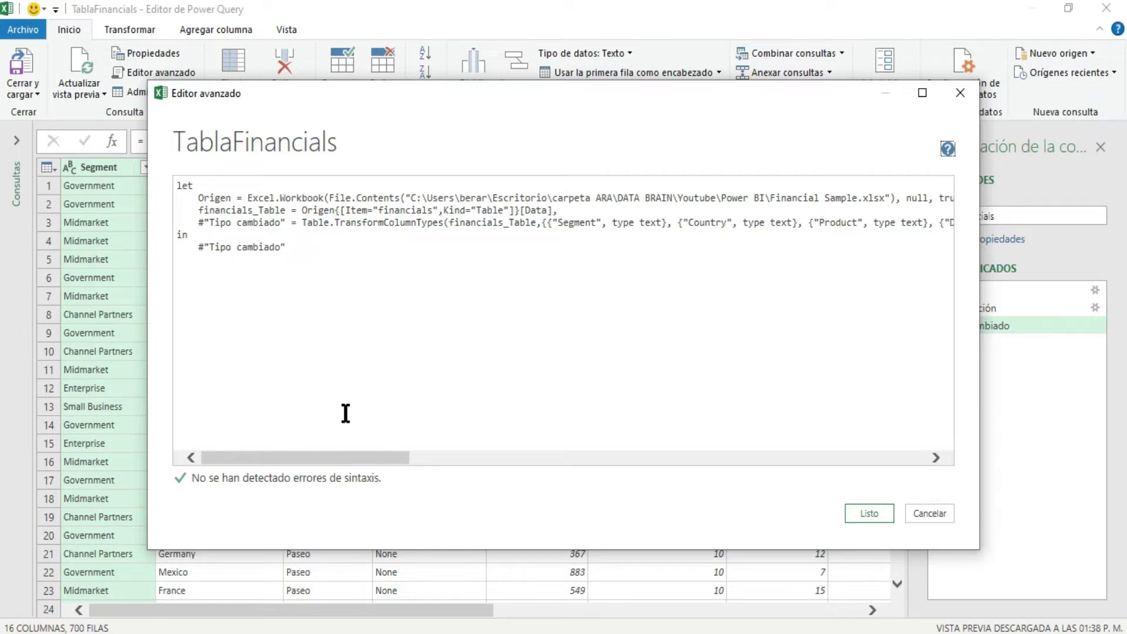
{"action": "left_click_drag", "start_coordinate": [324, 460], "coordinate": [859, 461]}
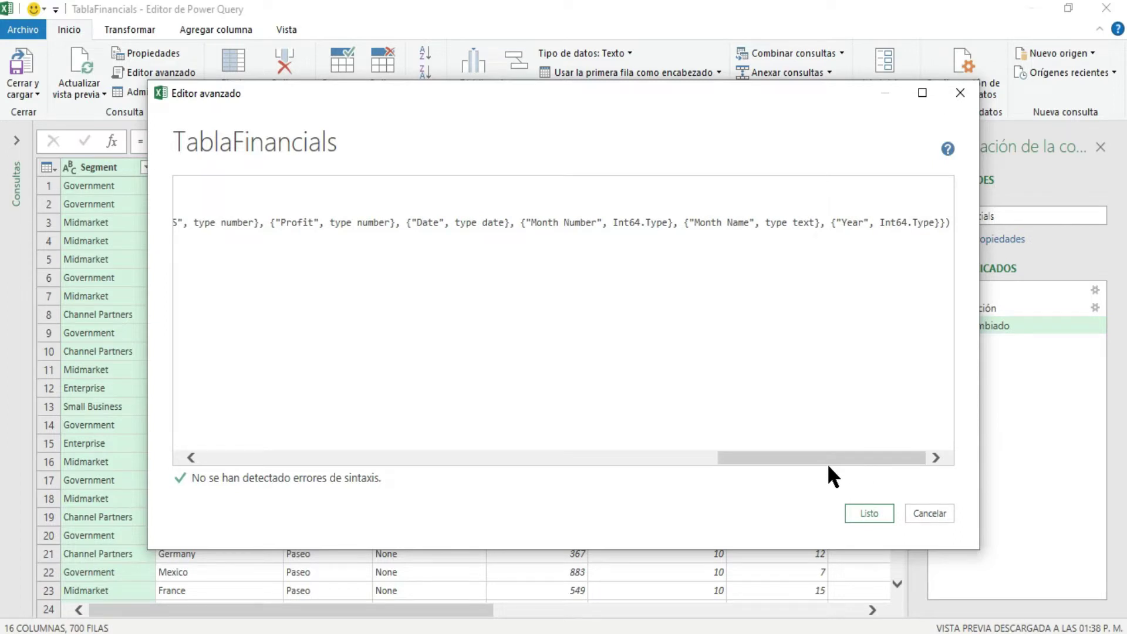
{"action": "left_click_drag", "start_coordinate": [851, 458], "coordinate": [251, 486]}
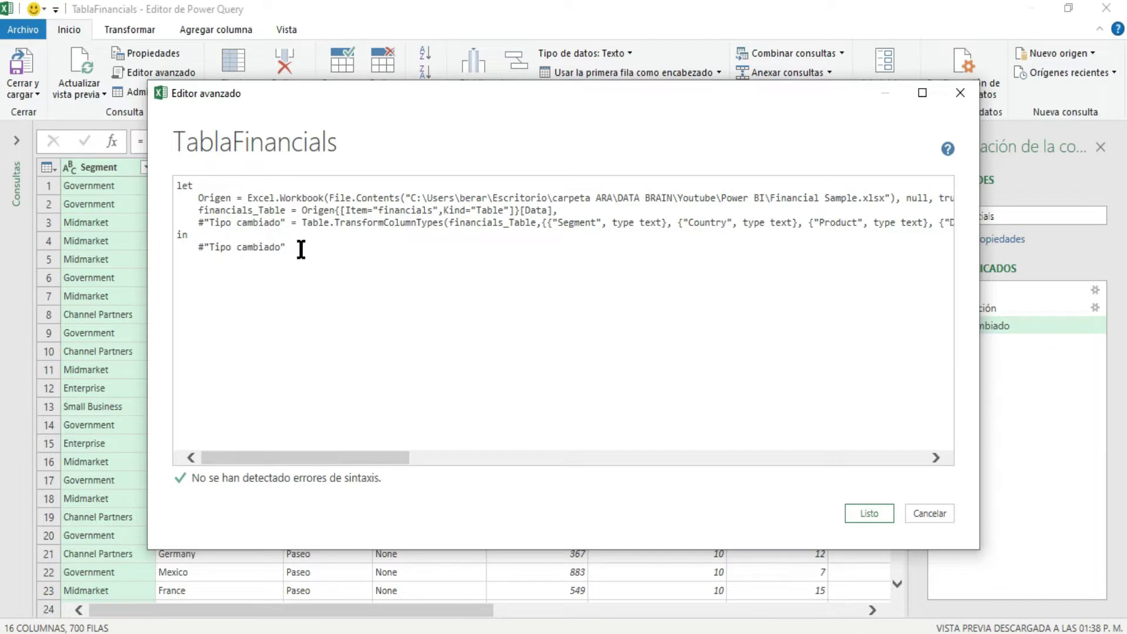
{"action": "left_click", "coordinate": [875, 512]}
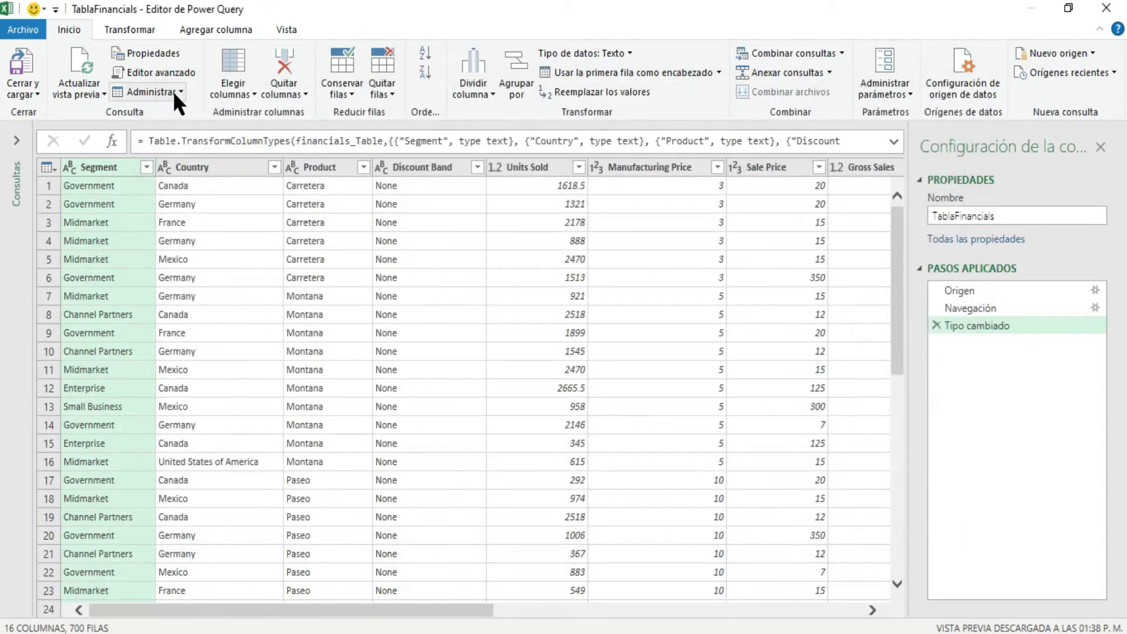
{"action": "left_click", "coordinate": [177, 91]}
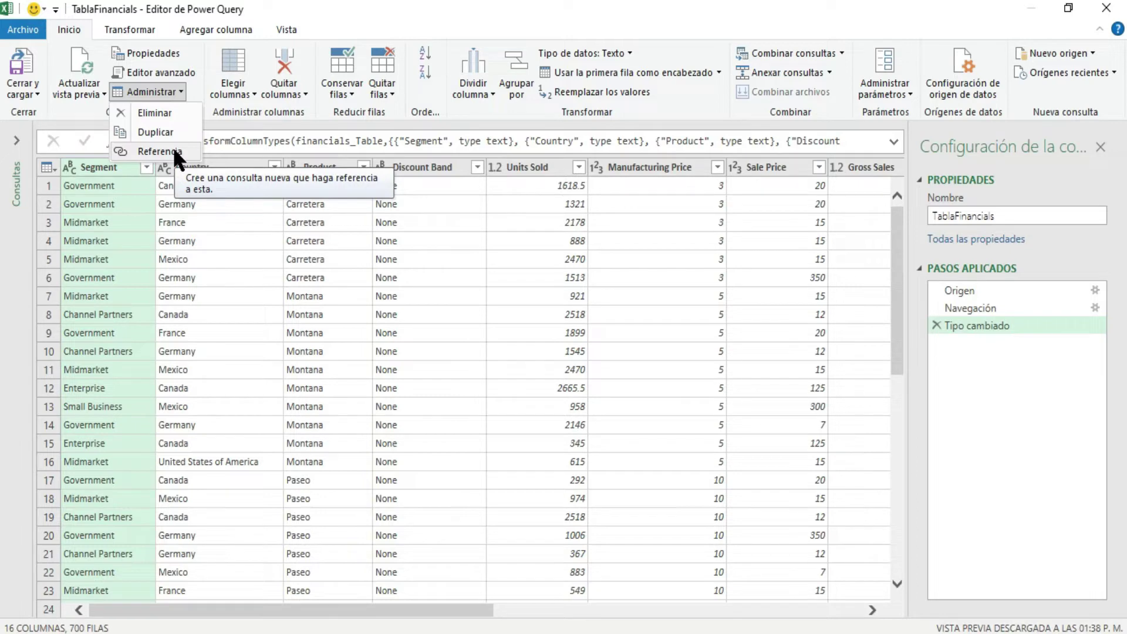
{"action": "left_click", "coordinate": [424, 40]}
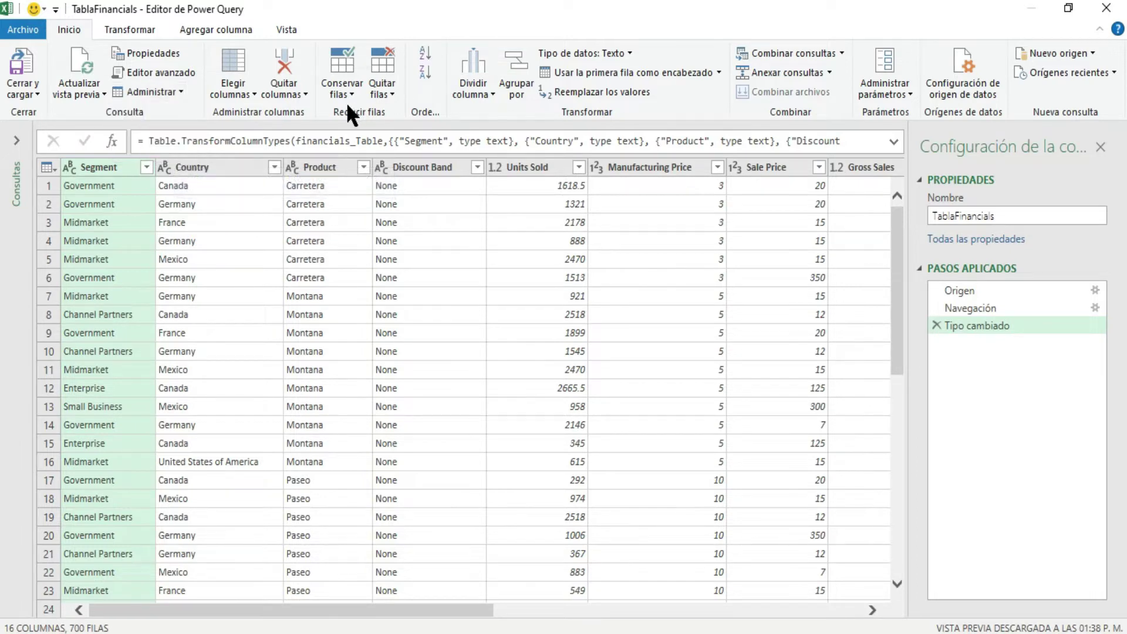
Step: Keep only the Segment, Country, Discount Band, Sale Price and Gross Sales columns in the query
{"action": "left_click", "coordinate": [254, 94]}
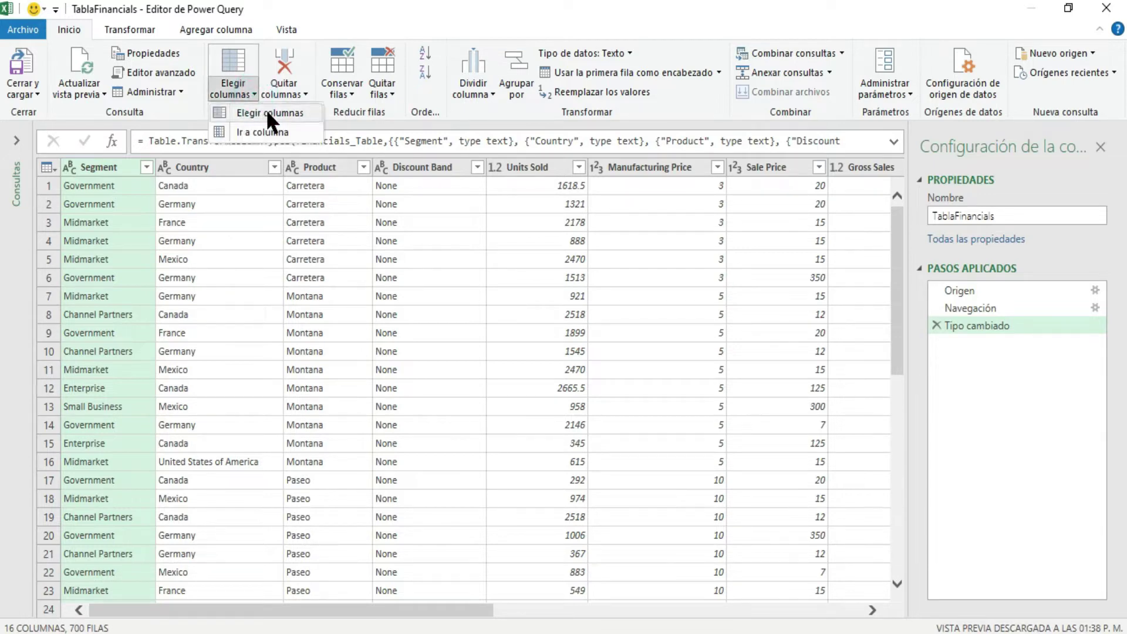
{"action": "left_click", "coordinate": [268, 114]}
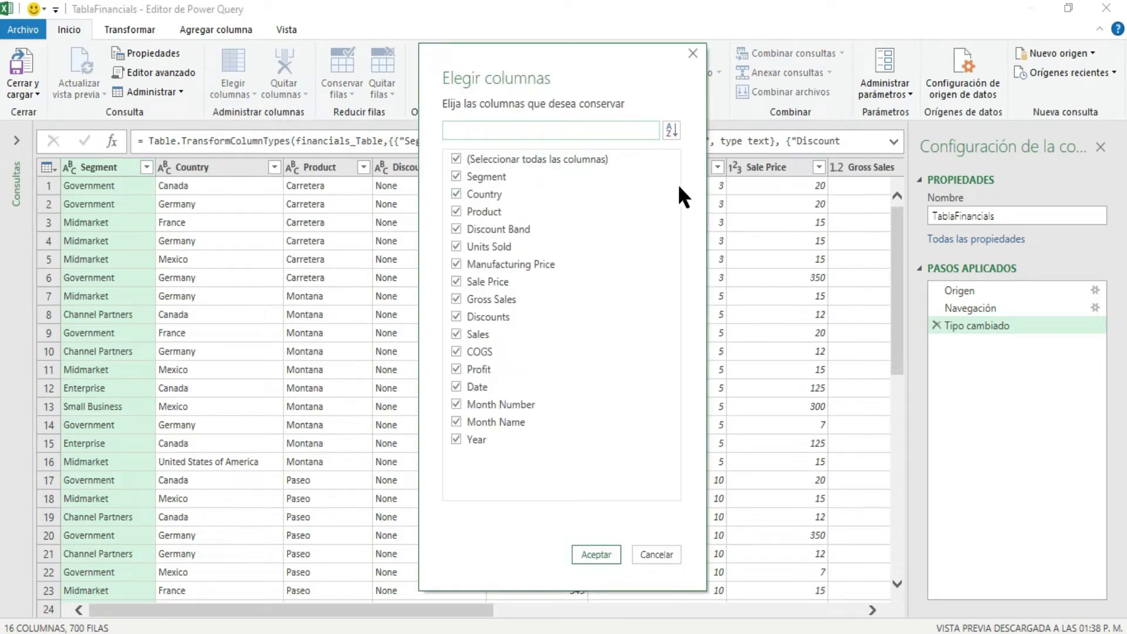
{"action": "left_click", "coordinate": [457, 158]}
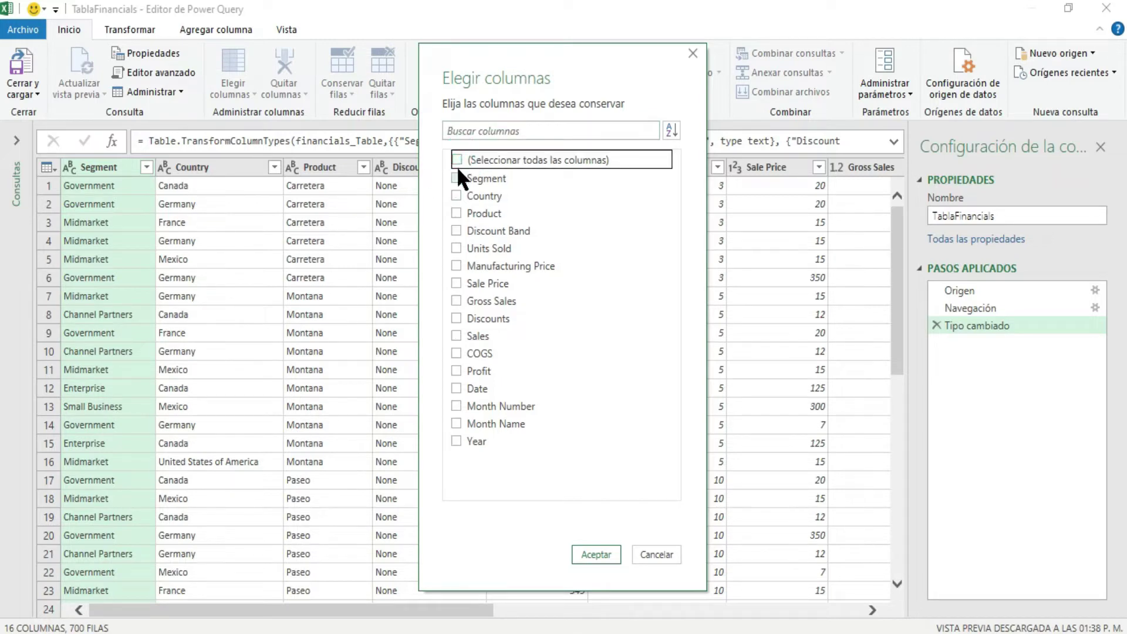
{"action": "left_click", "coordinate": [456, 177]}
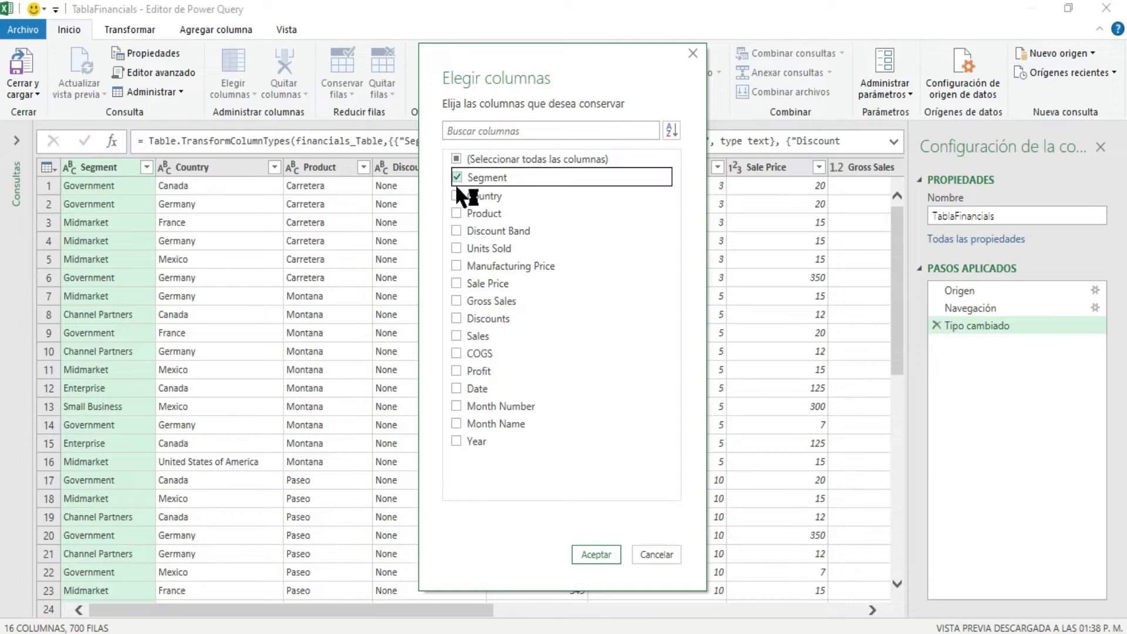
{"action": "left_click", "coordinate": [456, 195]}
{"action": "left_click", "coordinate": [456, 230]}
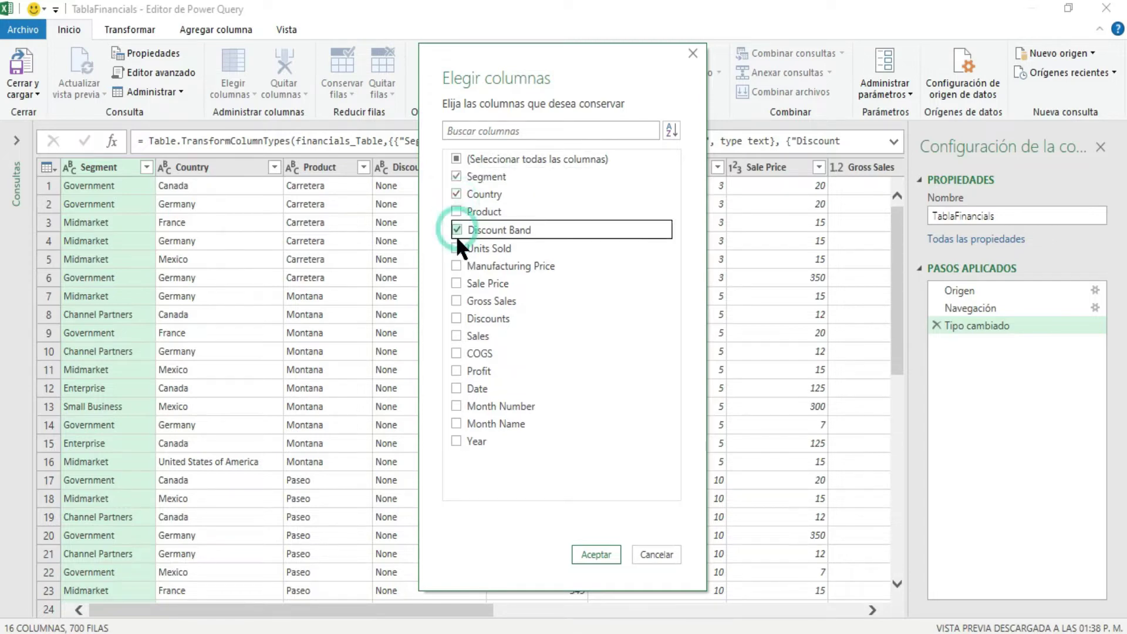
{"action": "left_click", "coordinate": [456, 270]}
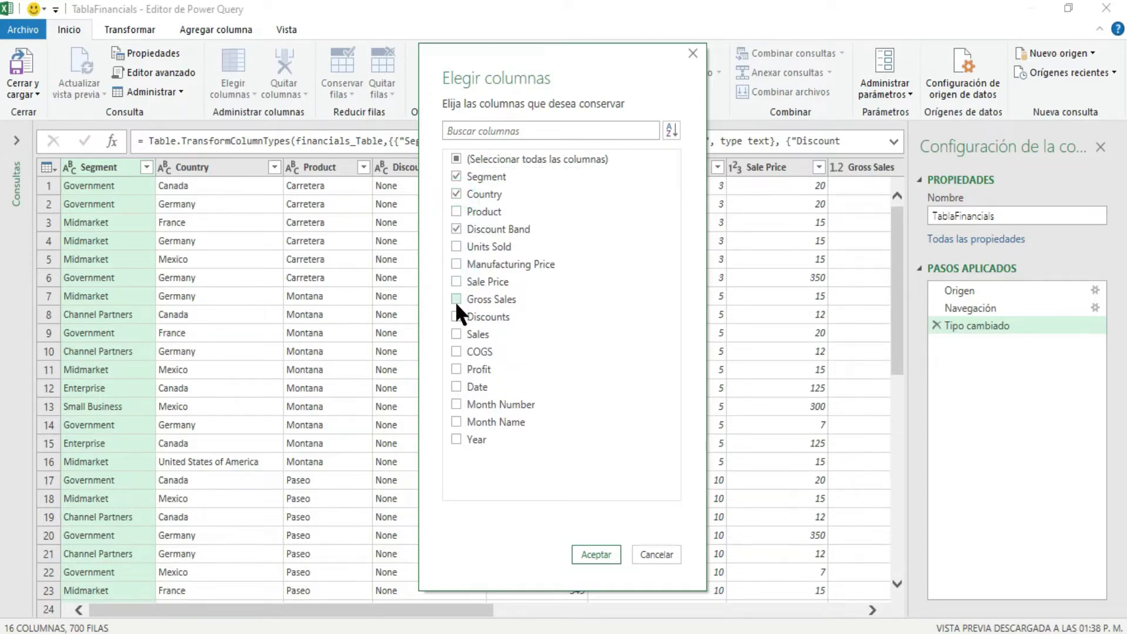
{"action": "left_click", "coordinate": [456, 299]}
{"action": "left_click", "coordinate": [456, 282]}
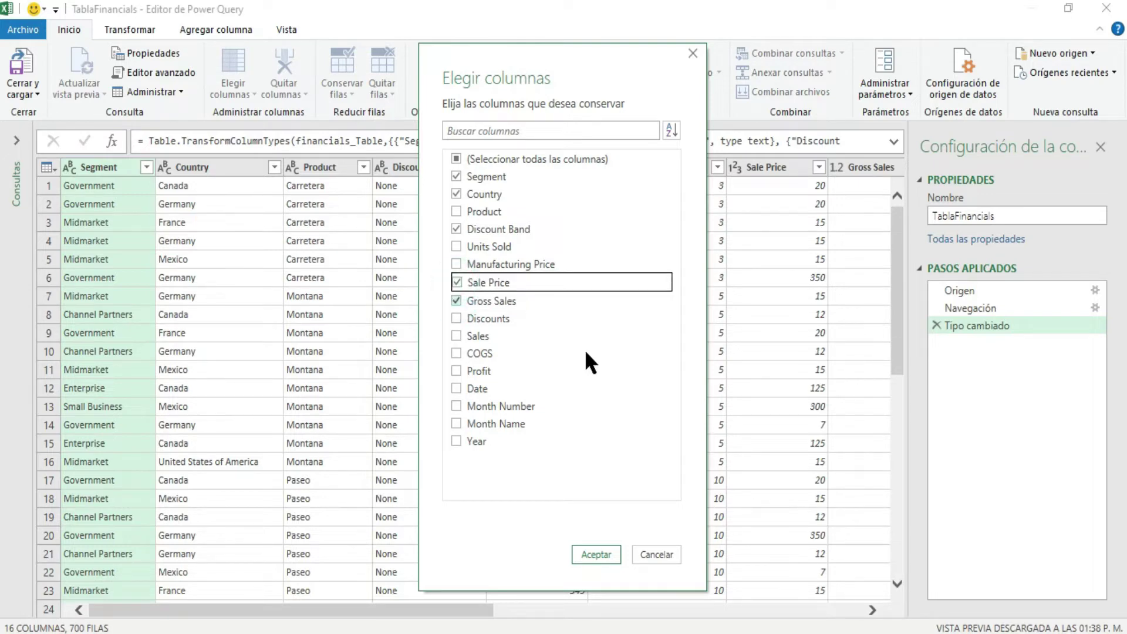
{"action": "left_click", "coordinate": [605, 552]}
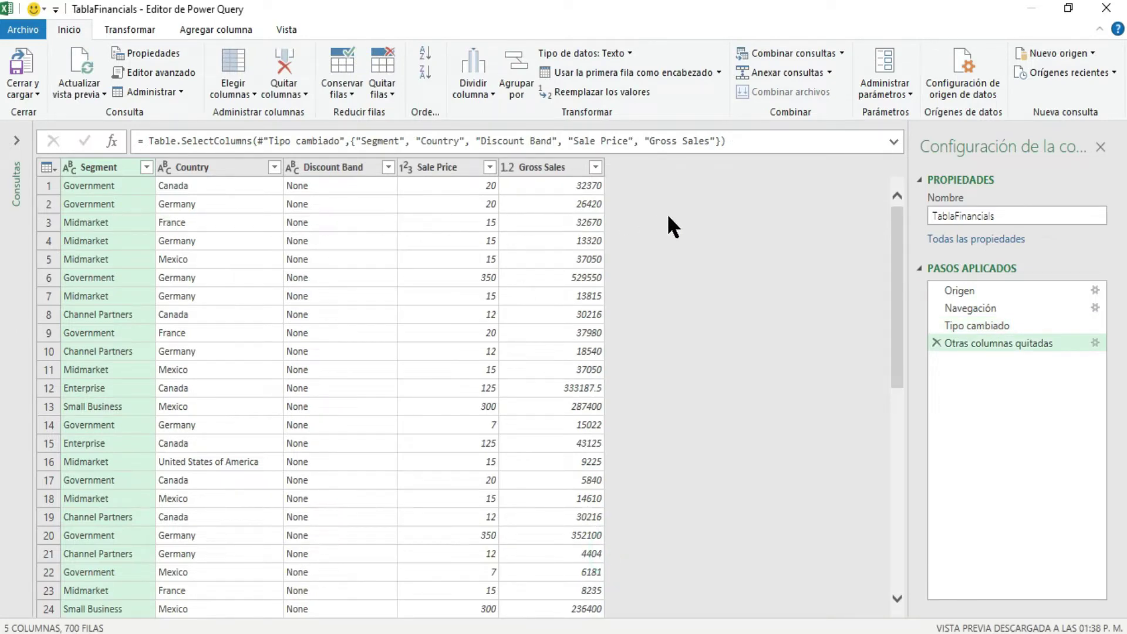
Step: Compare the table at the applied steps Tipo cambiado and Otras columnas quitadas, and review the options offered for the latter step
{"action": "left_click", "coordinate": [980, 324]}
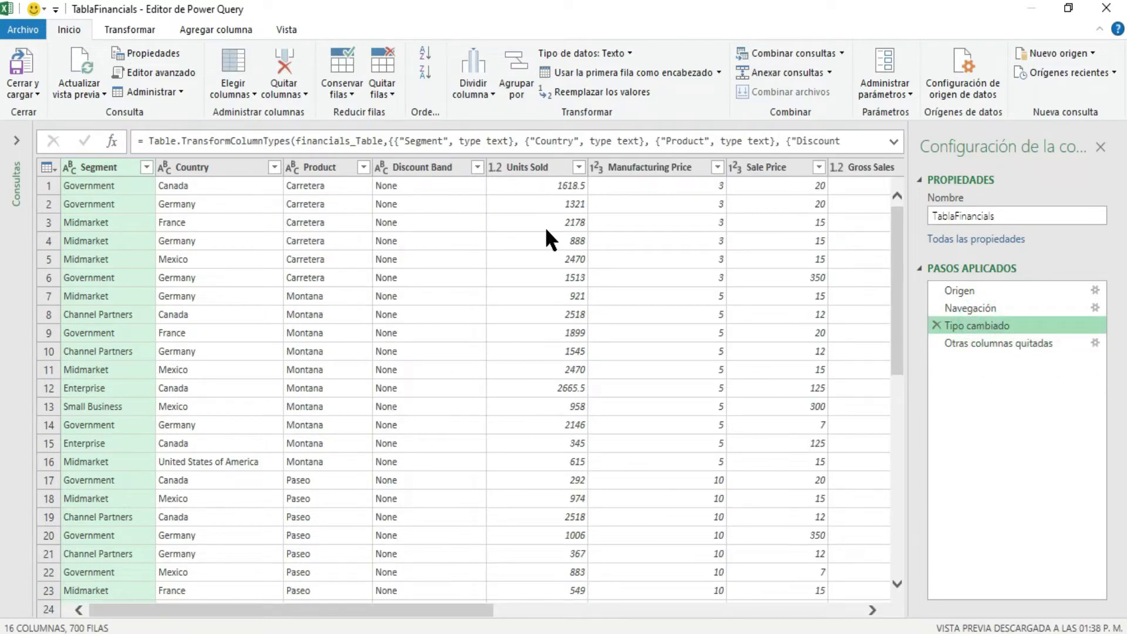
{"action": "left_click", "coordinate": [998, 343]}
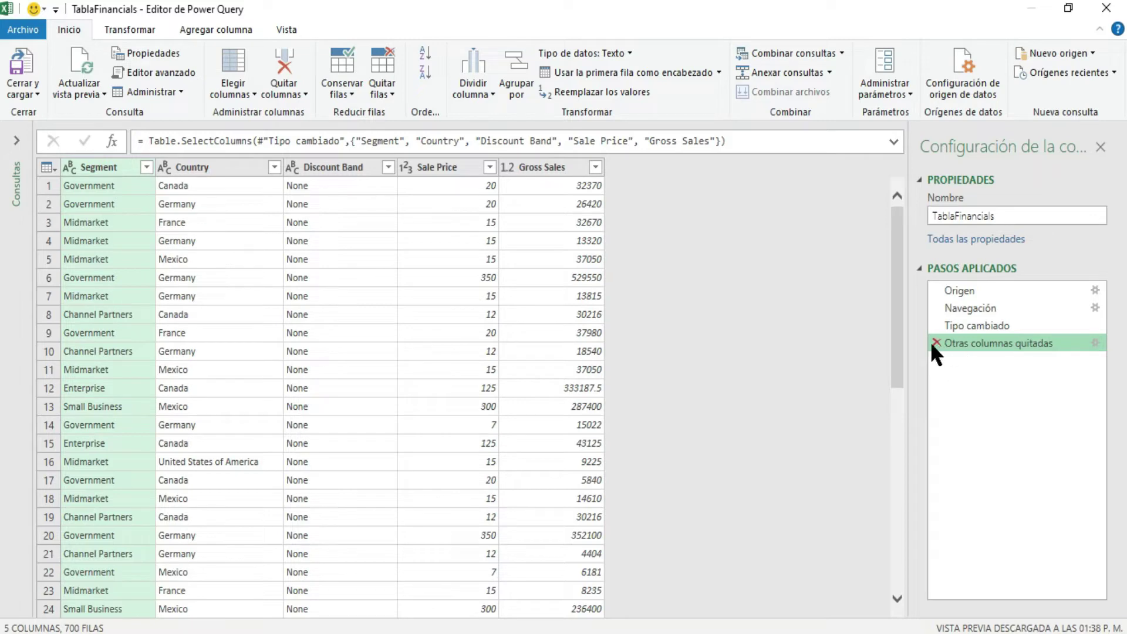
{"action": "right_click", "coordinate": [977, 345]}
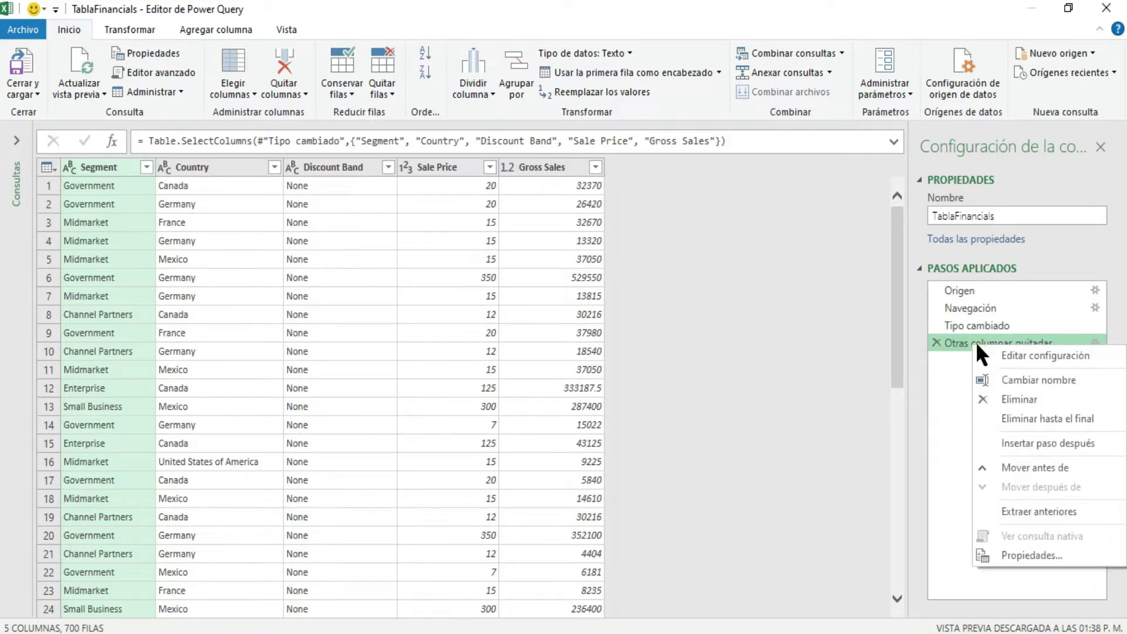
{"action": "left_click", "coordinate": [945, 394]}
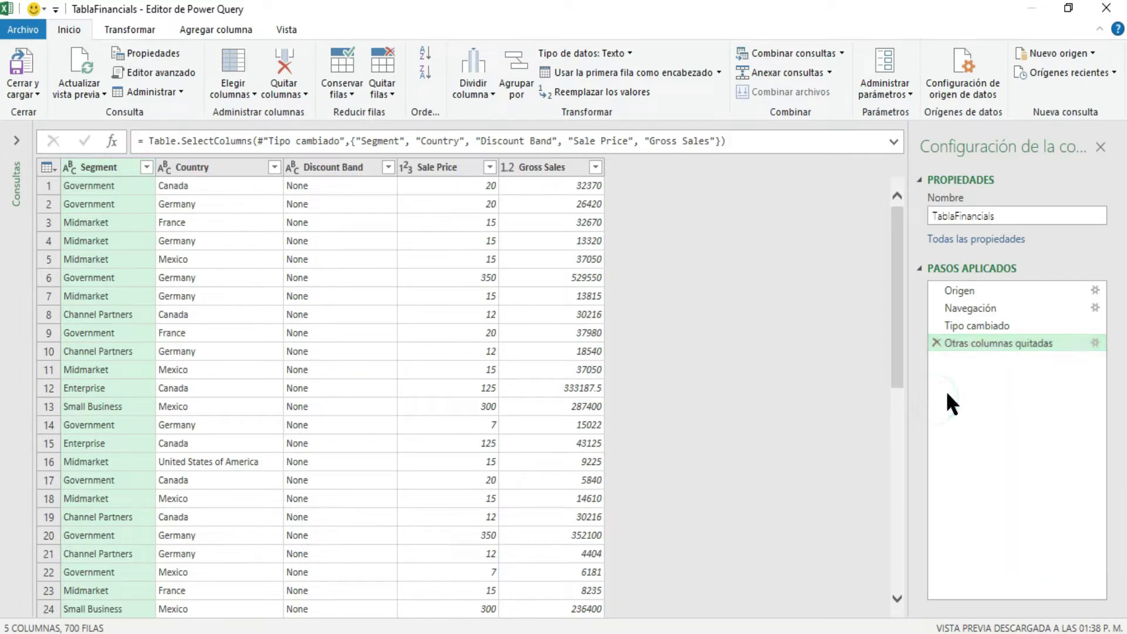
{"action": "right_click", "coordinate": [972, 343]}
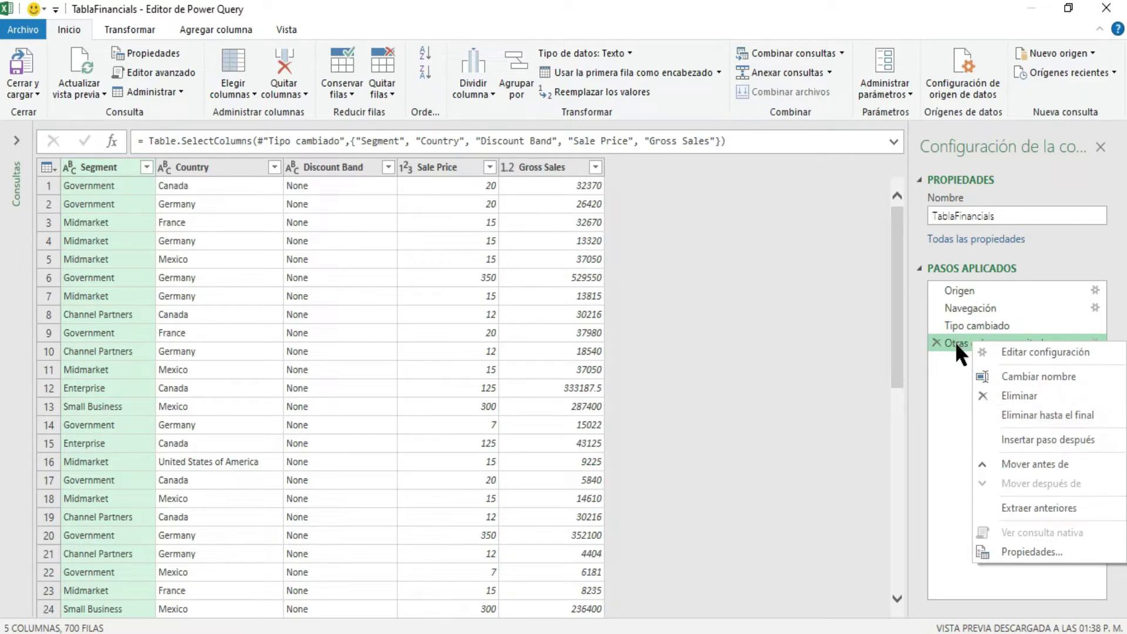
{"action": "left_click", "coordinate": [954, 428]}
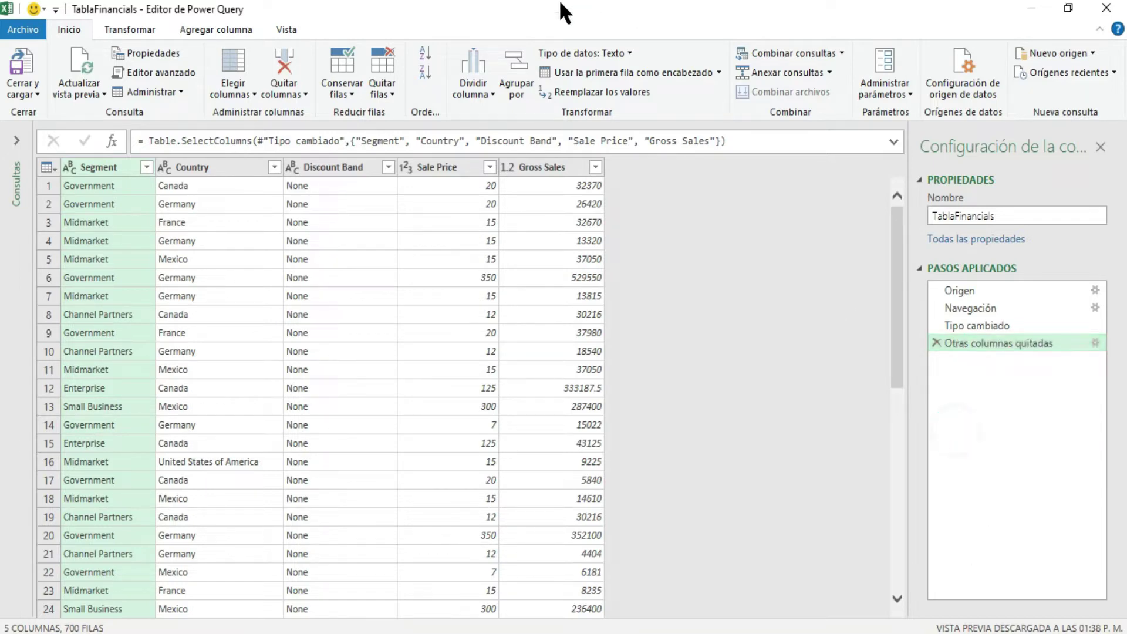
Step: Remove the Segment column from the query
{"action": "left_click", "coordinate": [298, 96]}
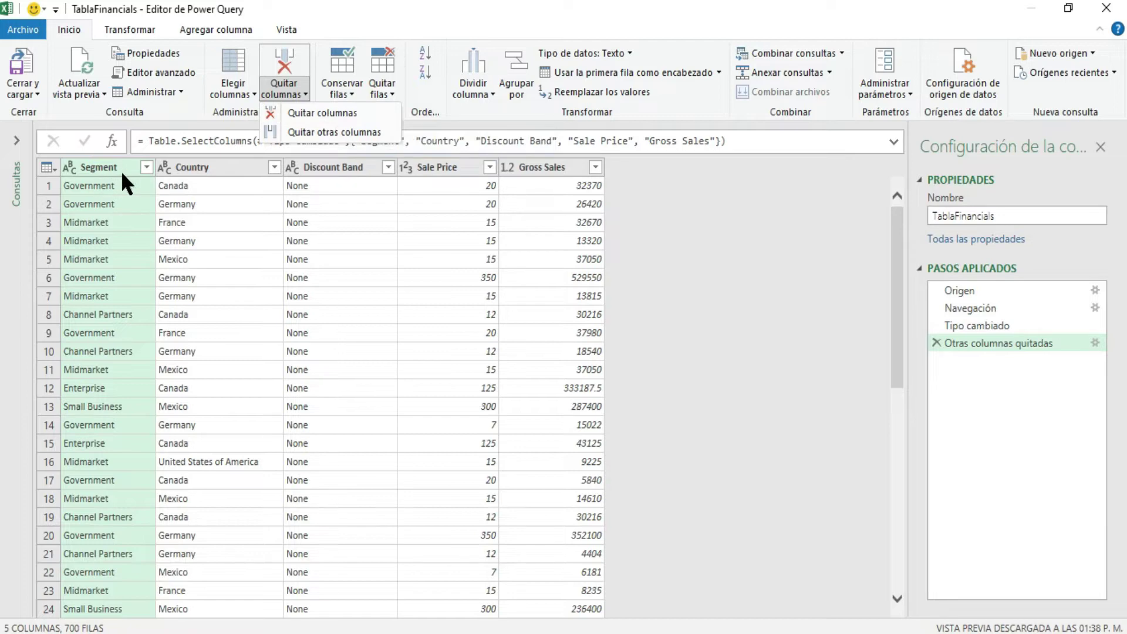
{"action": "left_click", "coordinate": [341, 114]}
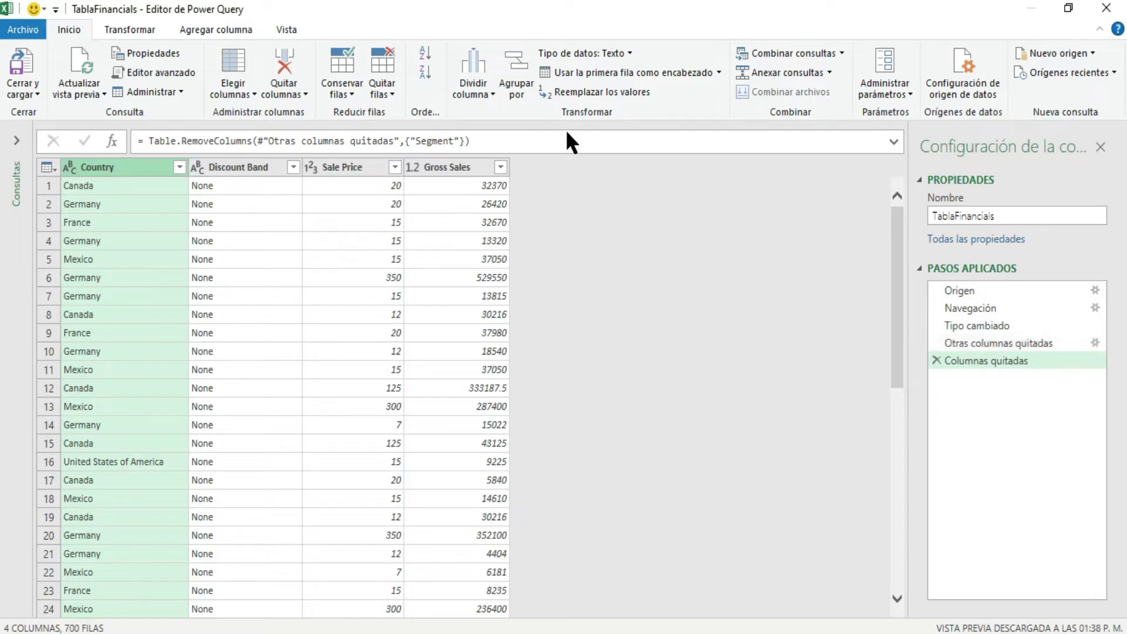
{"action": "left_click", "coordinate": [303, 96]}
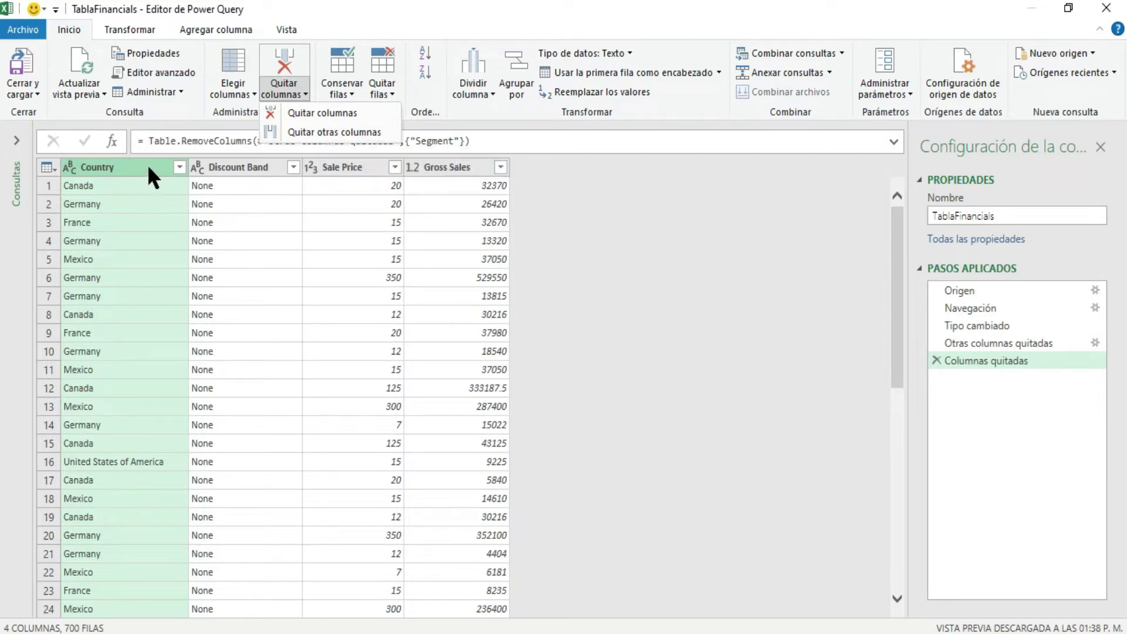
{"action": "left_click", "coordinate": [563, 195]}
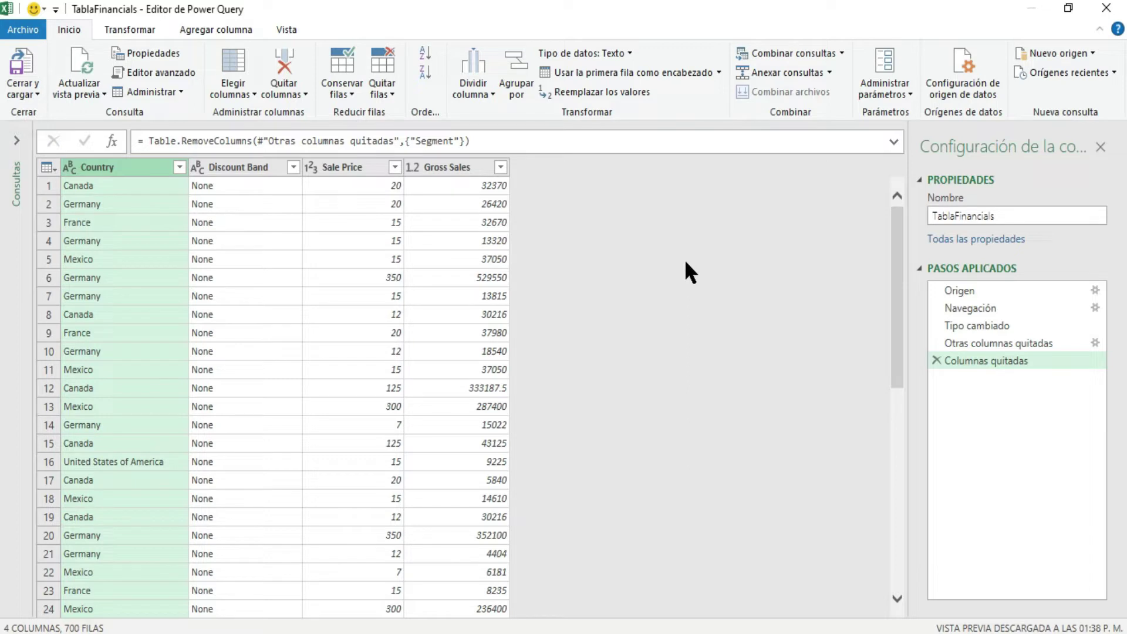
{"action": "left_click", "coordinate": [356, 90]}
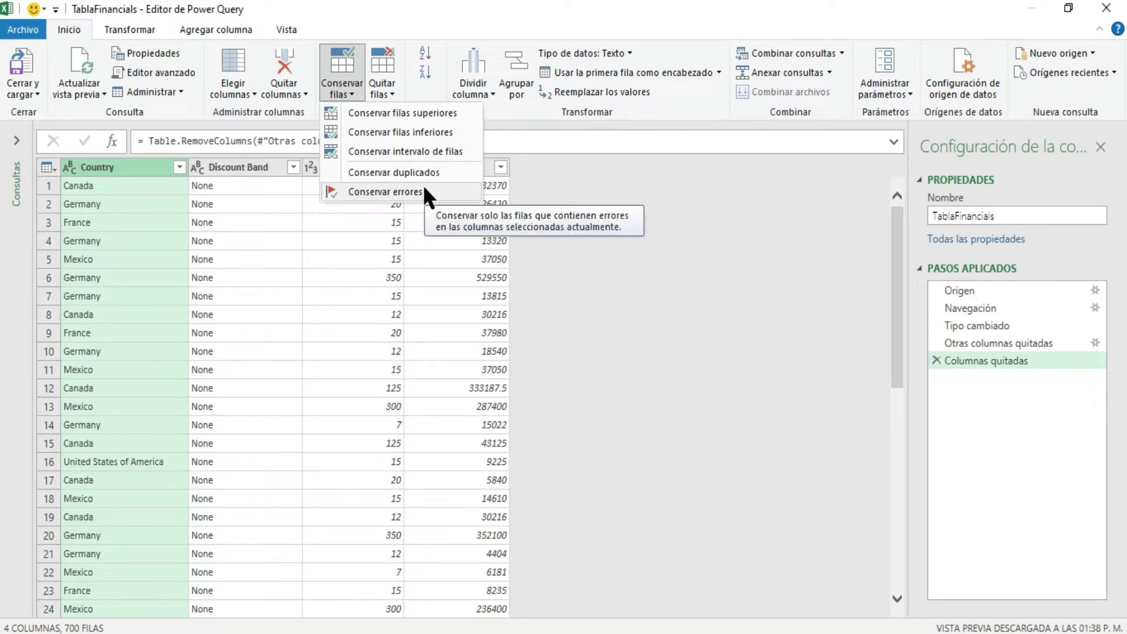
{"action": "left_click", "coordinate": [626, 244]}
Step: Keep only the top 100 rows of the table
{"action": "left_click", "coordinate": [351, 96]}
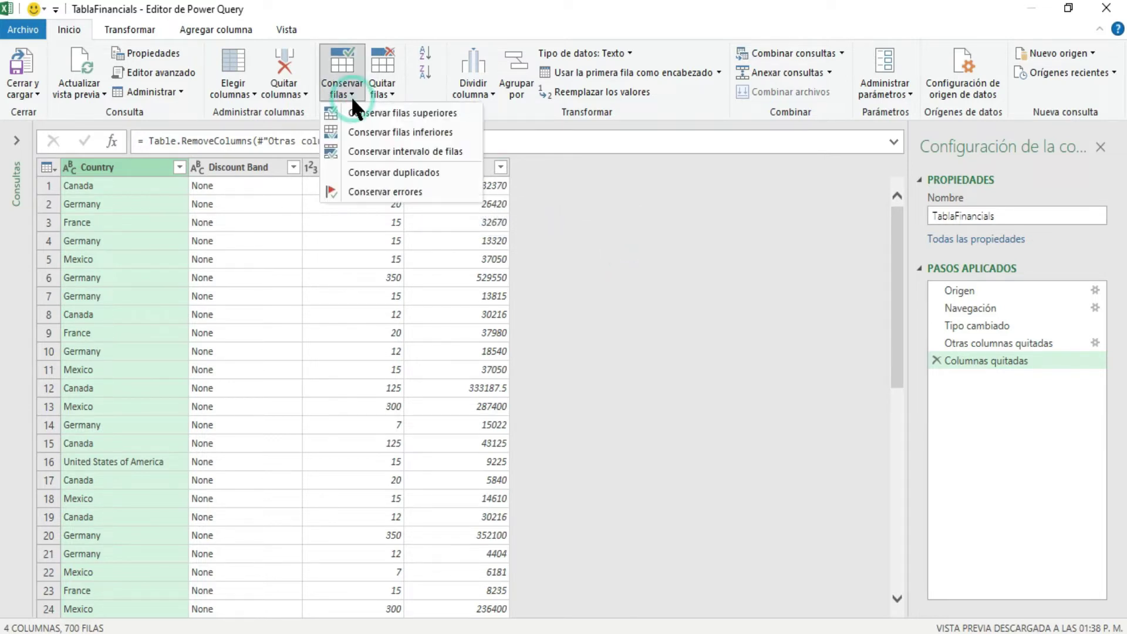
{"action": "left_click", "coordinate": [386, 110]}
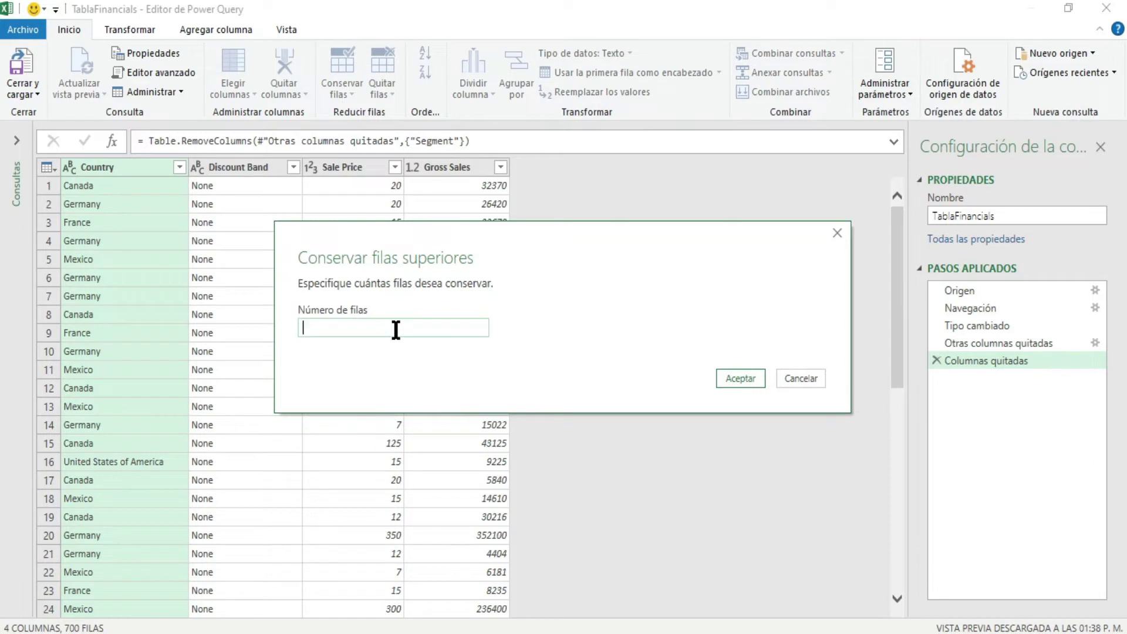
{"action": "type", "text": "1000"}
{"action": "key", "text": "BackSpace"}
{"action": "left_click", "coordinate": [760, 383]}
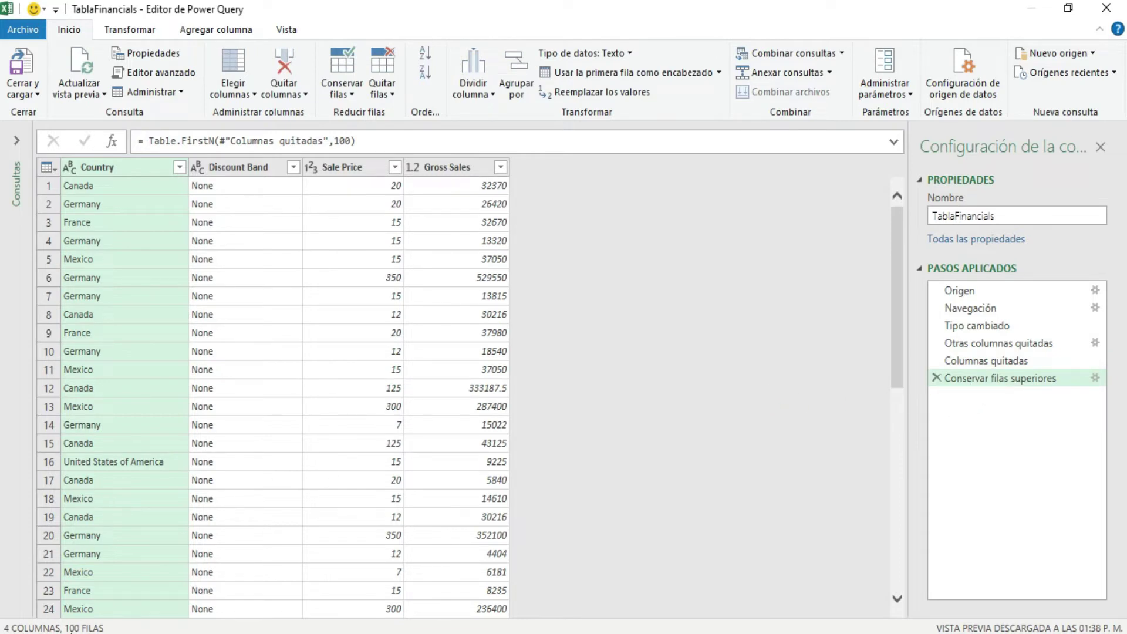
Step: Apply the Country column's filter with all countries left selected
{"action": "scroll", "coordinate": [129, 491], "scroll_direction": "down", "scroll_amount": 19}
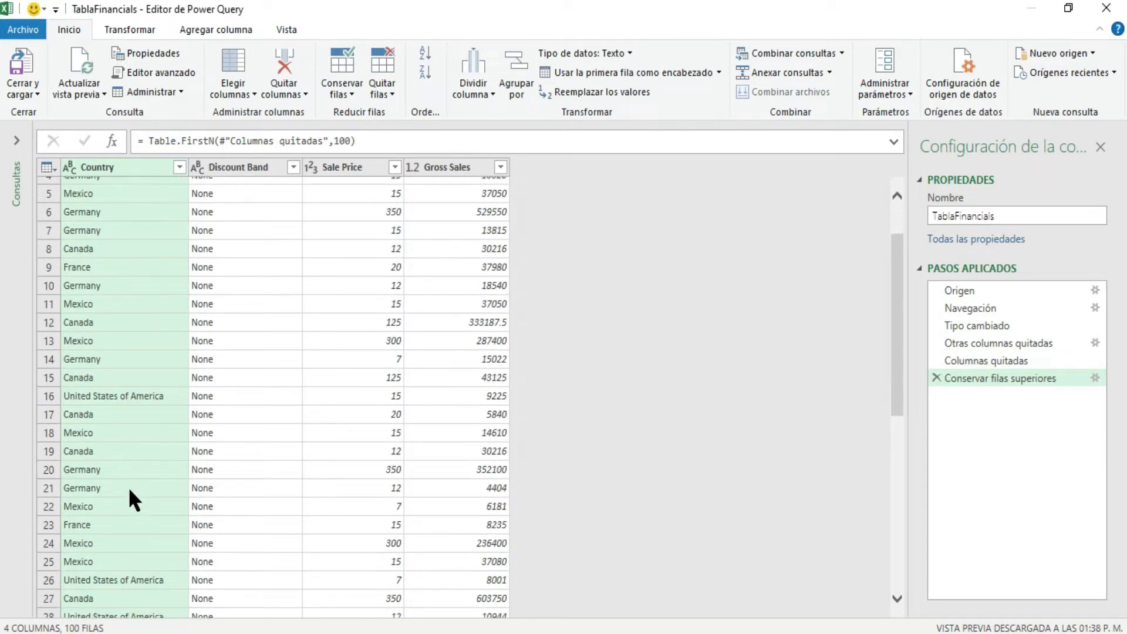
{"action": "scroll", "coordinate": [129, 491], "scroll_direction": "down", "scroll_amount": 6}
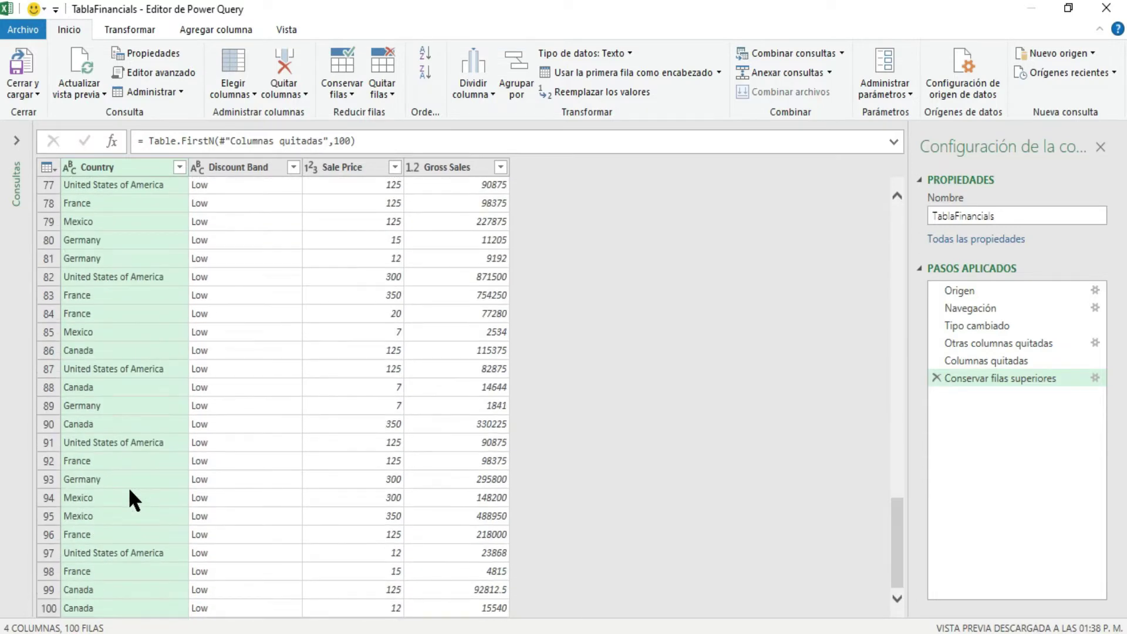
{"action": "scroll", "coordinate": [131, 615], "scroll_direction": "up", "scroll_amount": 20}
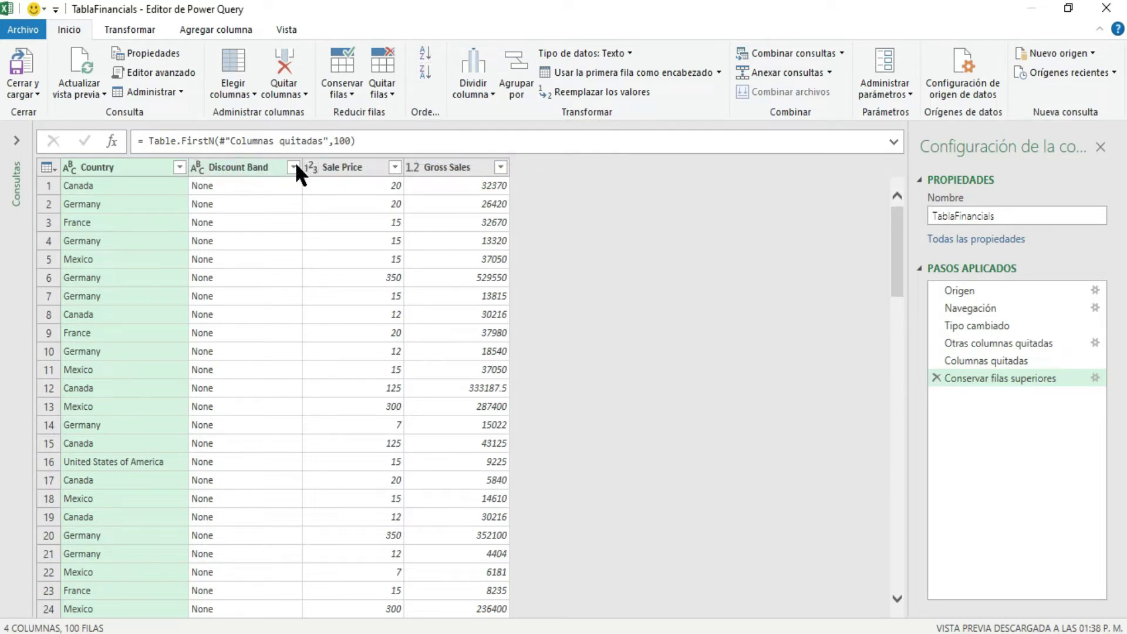
{"action": "left_click", "coordinate": [179, 170]}
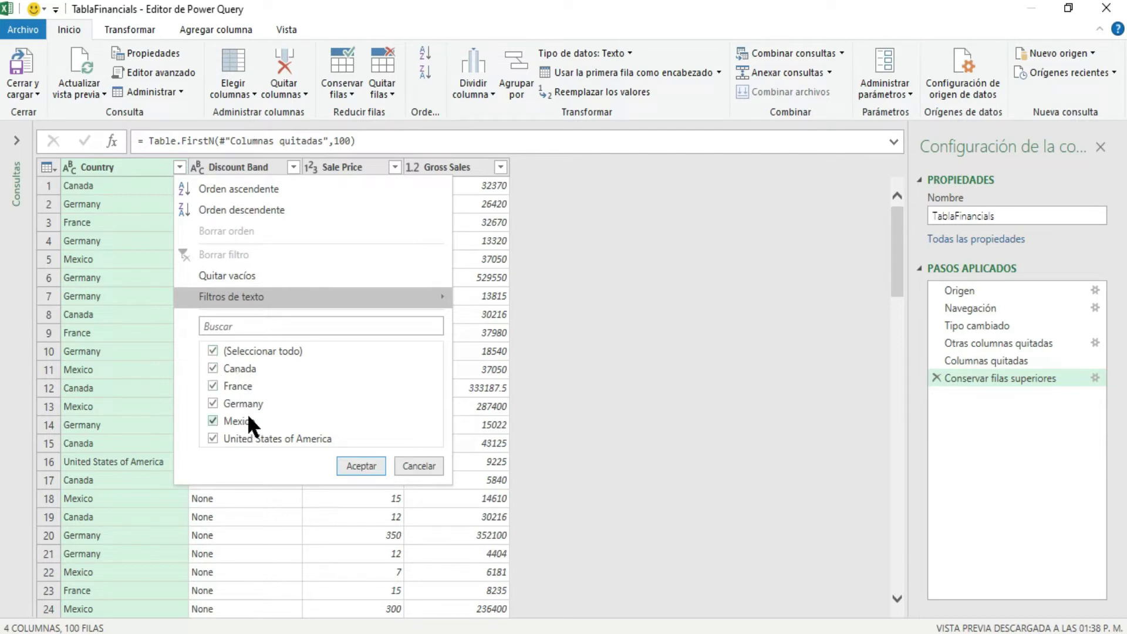
{"action": "left_click", "coordinate": [379, 468]}
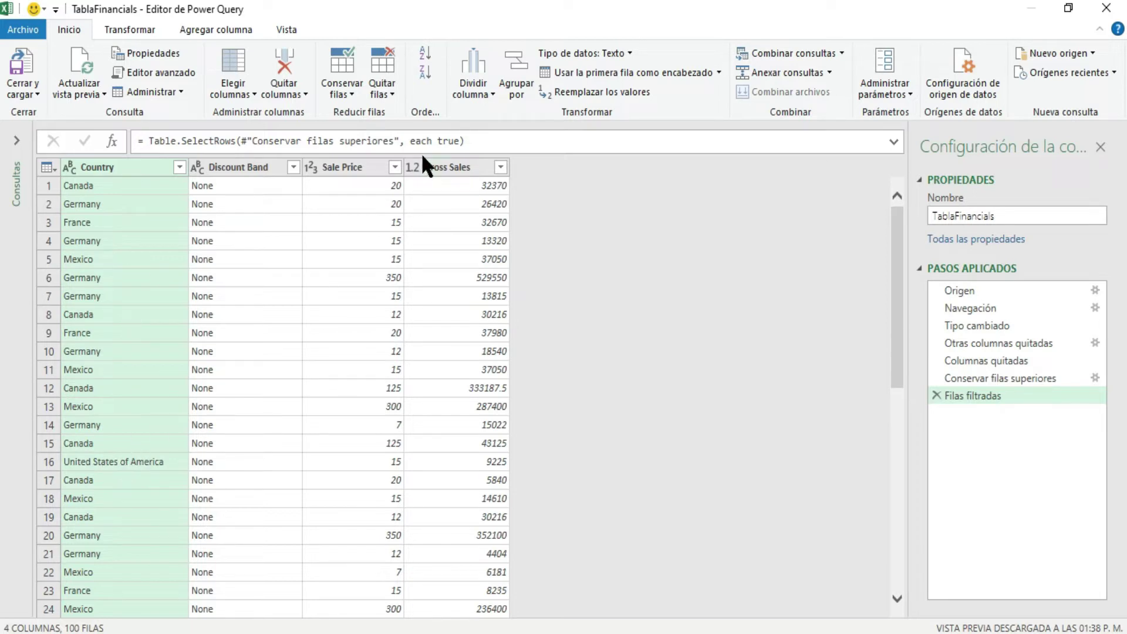
Step: Split the Country column by the space delimiter at its left-most occurrence only
{"action": "left_click", "coordinate": [483, 93]}
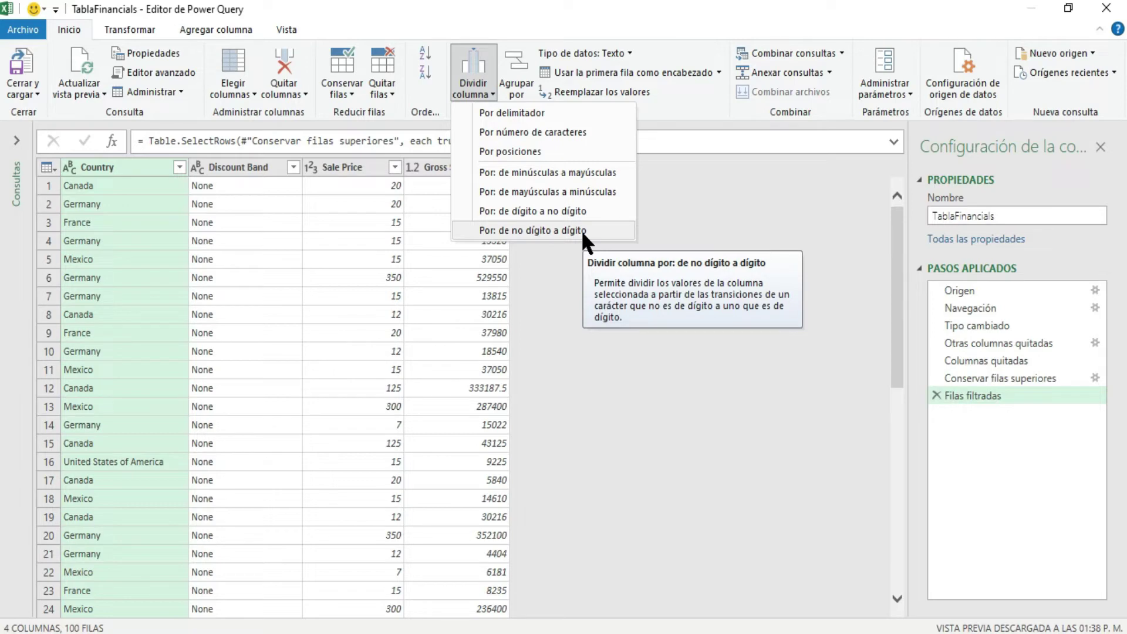
{"action": "left_click", "coordinate": [532, 112]}
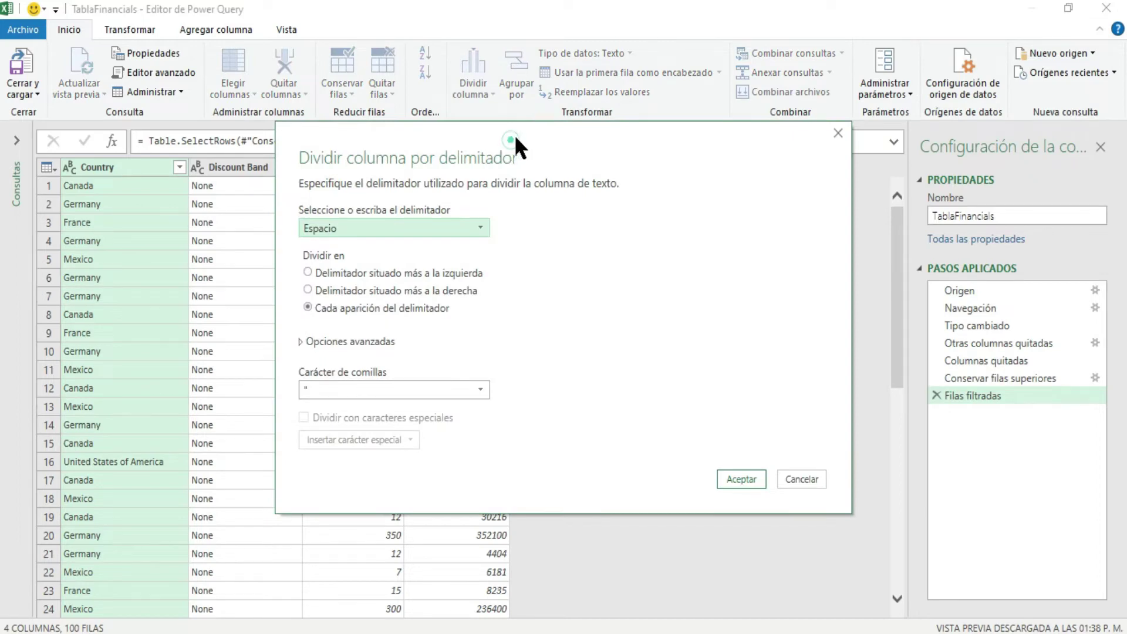
{"action": "left_click_drag", "start_coordinate": [516, 139], "coordinate": [597, 94]}
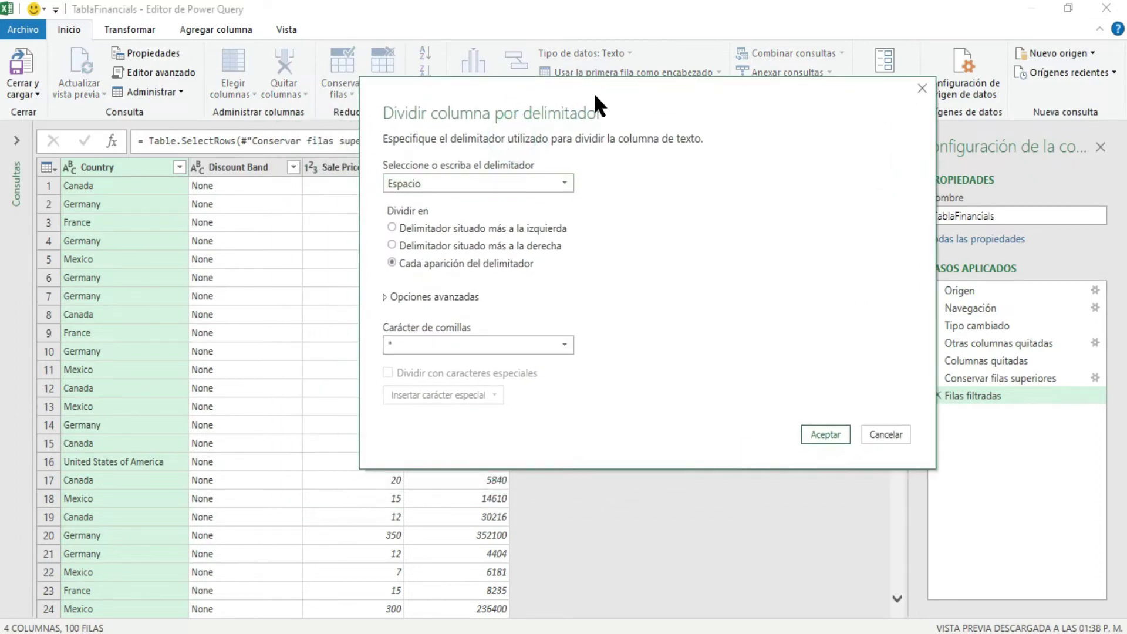
{"action": "left_click", "coordinate": [453, 187]}
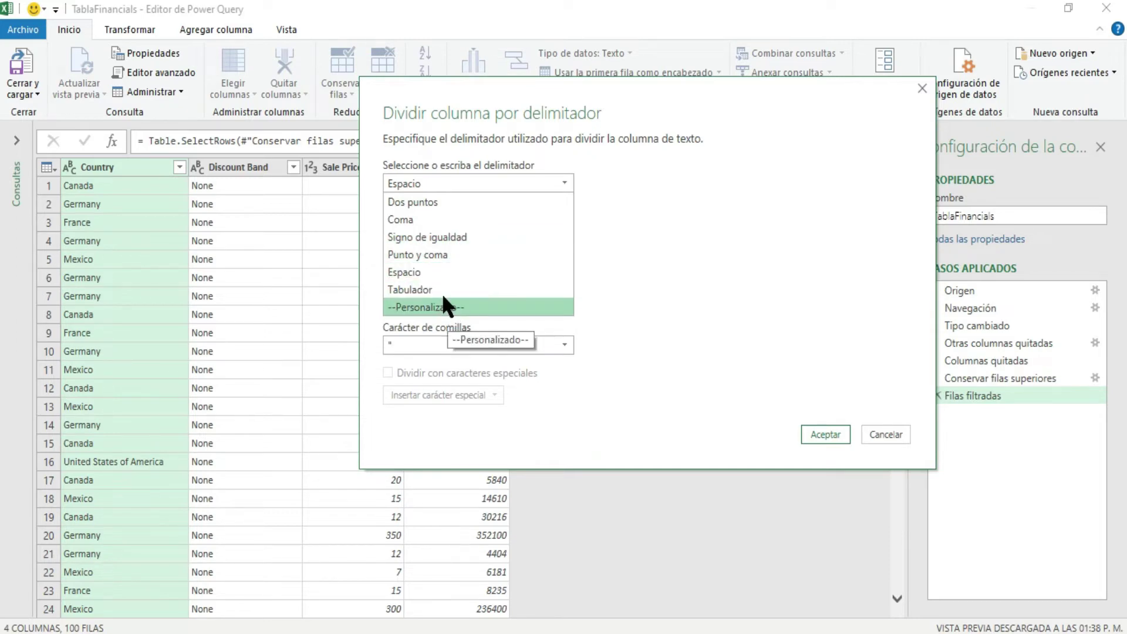
{"action": "left_click", "coordinate": [431, 272]}
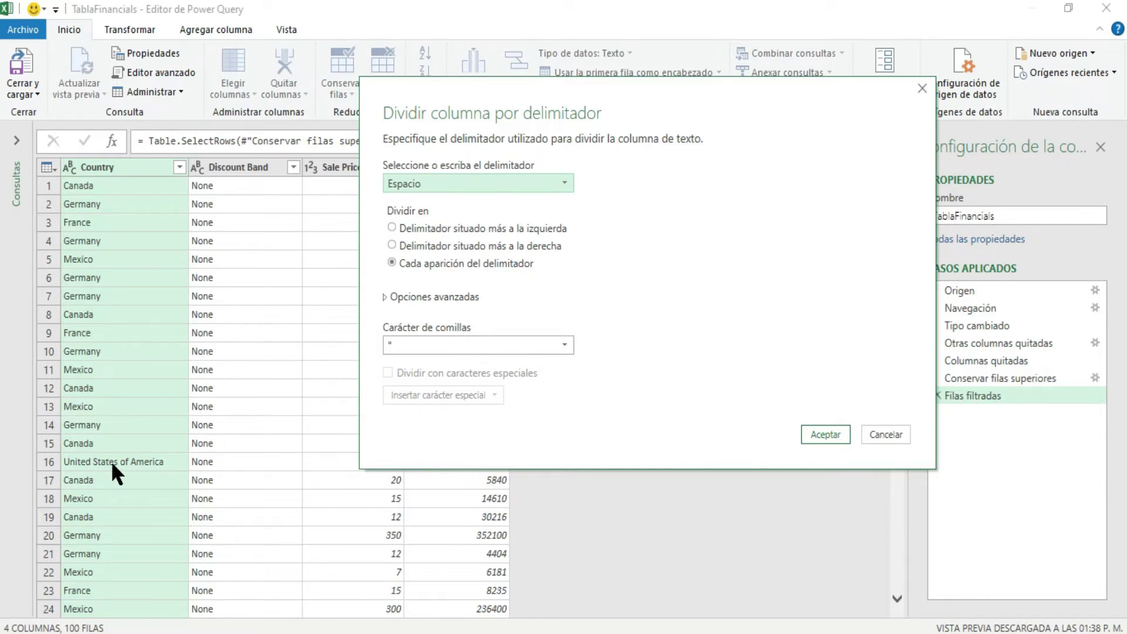
{"action": "left_click", "coordinate": [394, 227]}
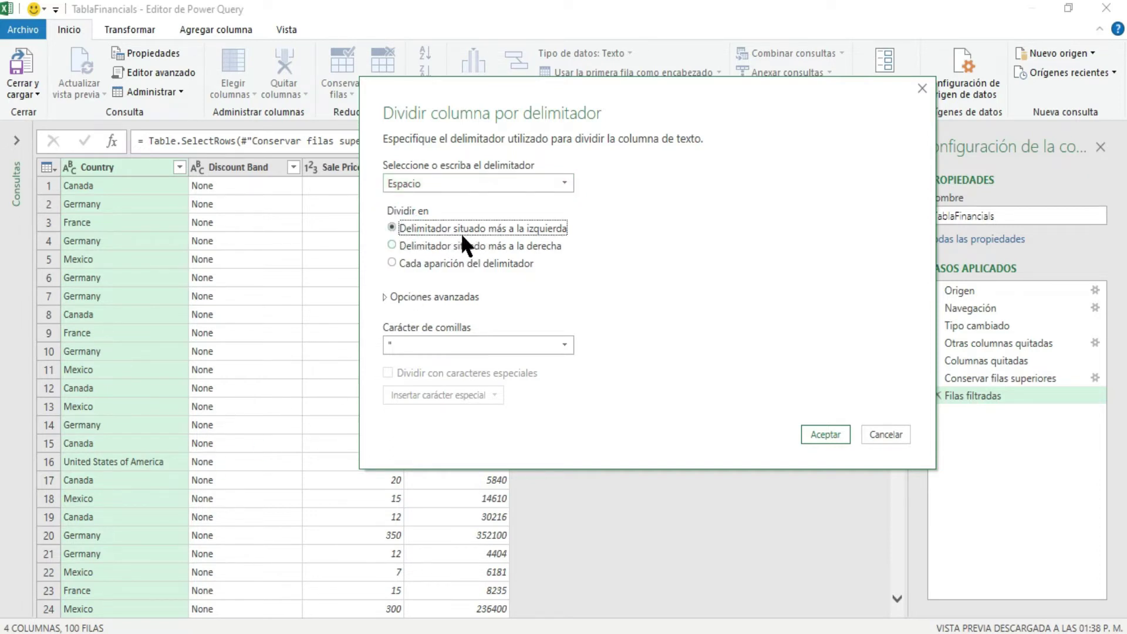
{"action": "left_click", "coordinate": [822, 433]}
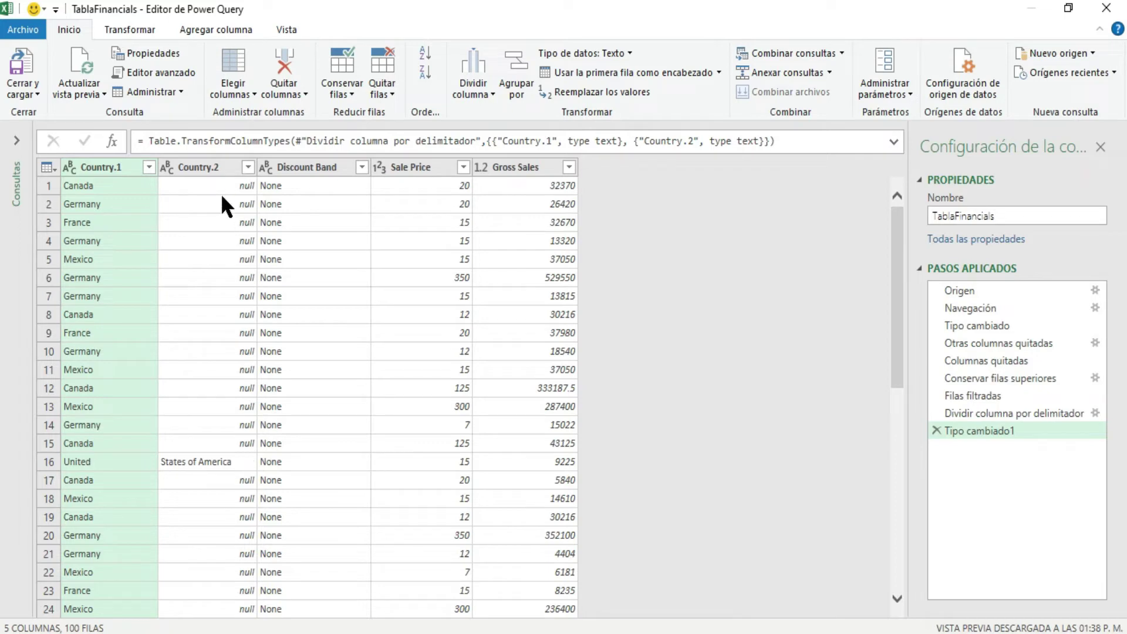
{"action": "scroll", "coordinate": [230, 324], "scroll_direction": "down", "scroll_amount": 7}
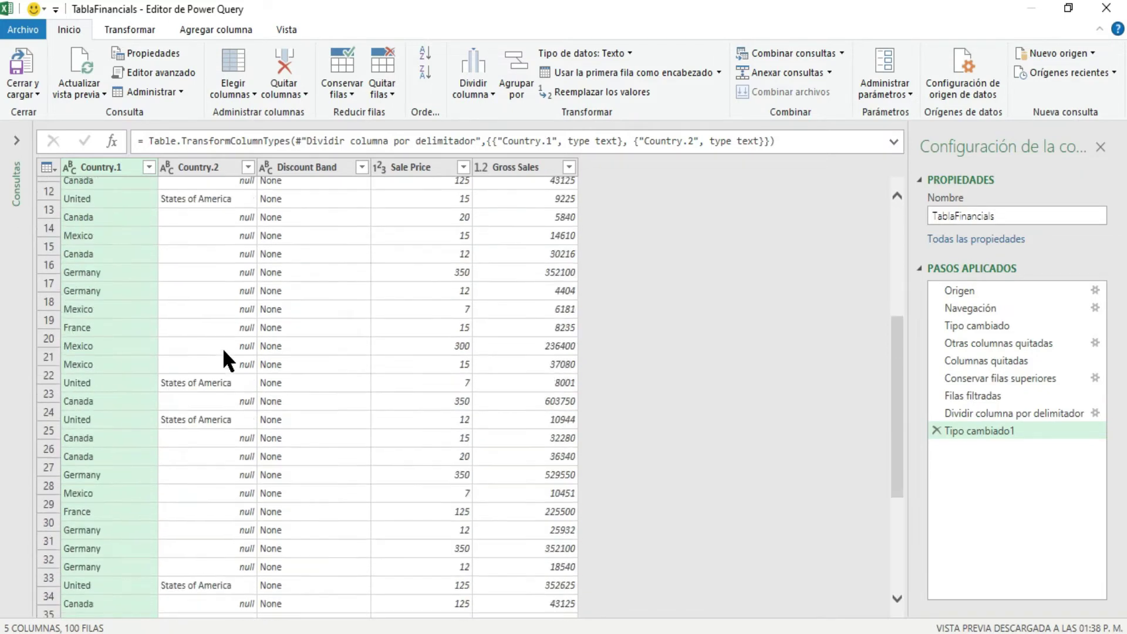
{"action": "scroll", "coordinate": [224, 352], "scroll_direction": "up", "scroll_amount": 7}
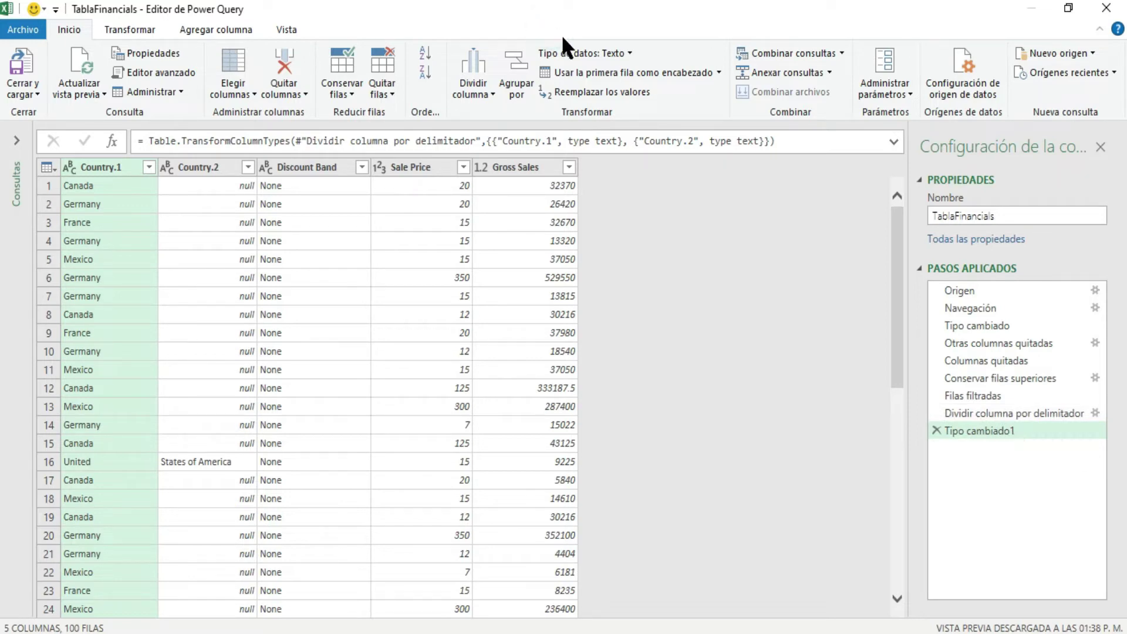
Step: Group the rows by Country.1 with a TotalVentasPais column that sums Gross Sales, and delete the resulting applied step
{"action": "left_click", "coordinate": [520, 92]}
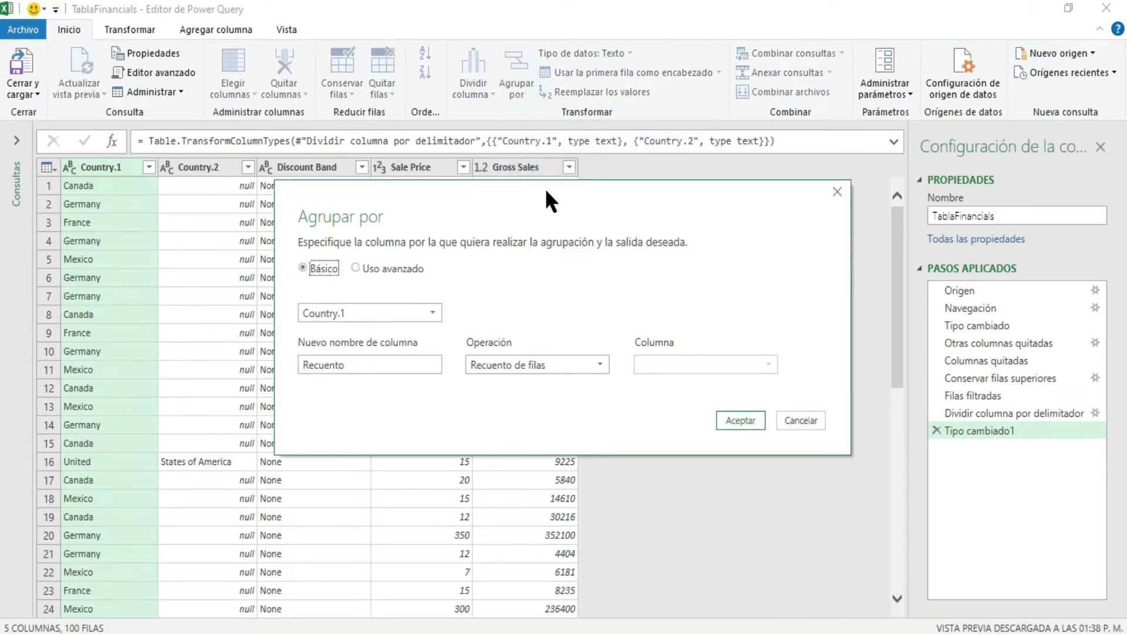
{"action": "left_click_drag", "start_coordinate": [546, 191], "coordinate": [570, 195]}
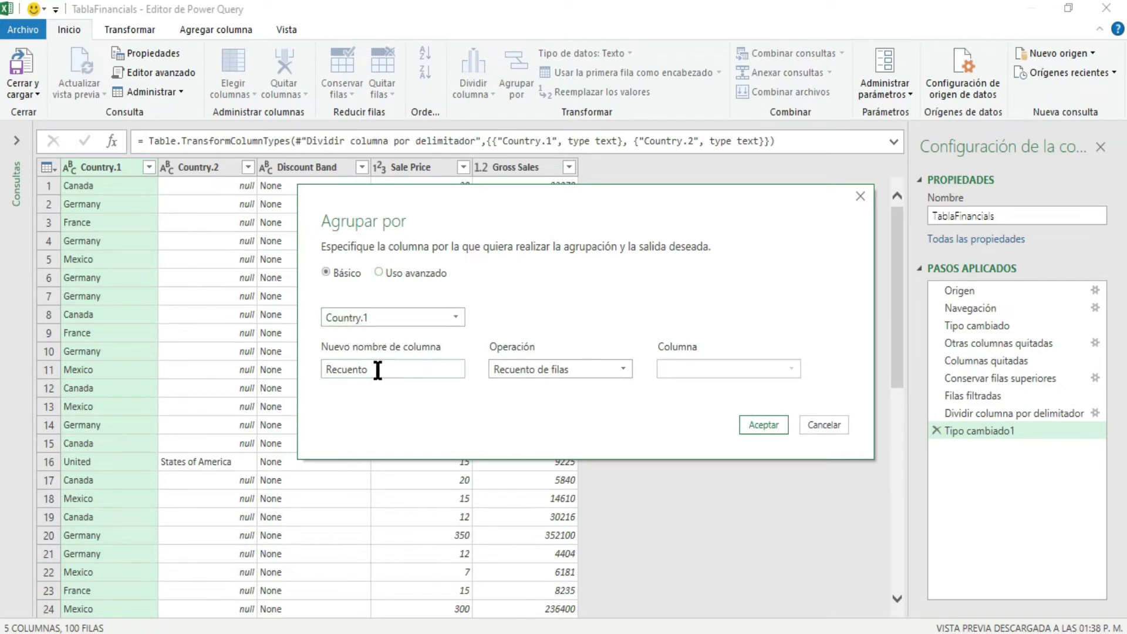
{"action": "left_click_drag", "start_coordinate": [402, 370], "coordinate": [315, 371]}
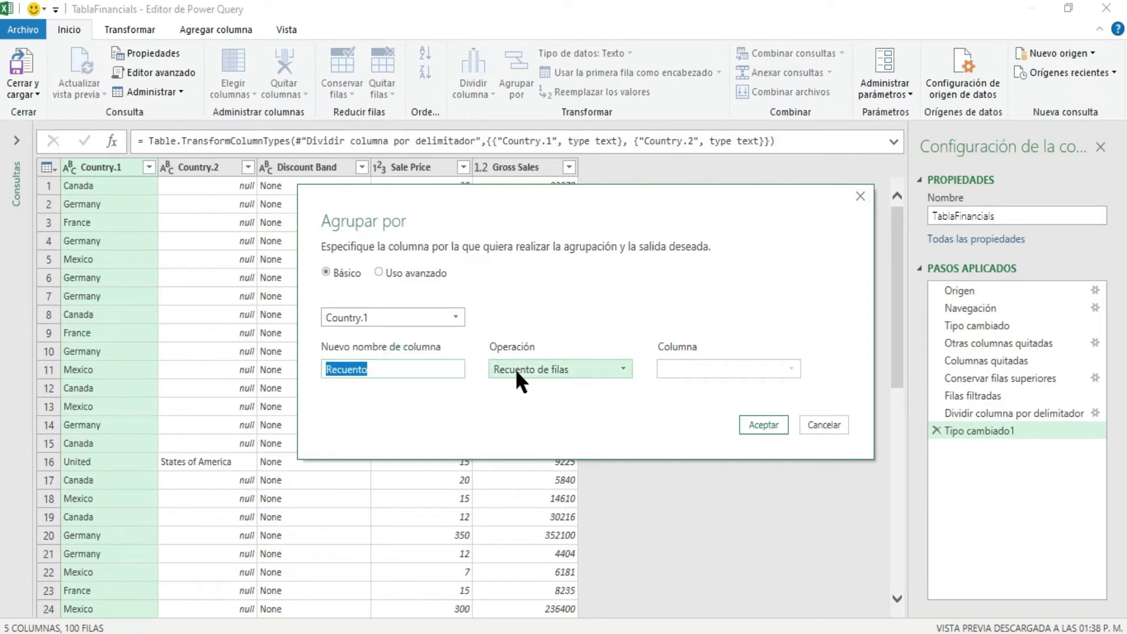
{"action": "type", "text": "TotalVentas"}
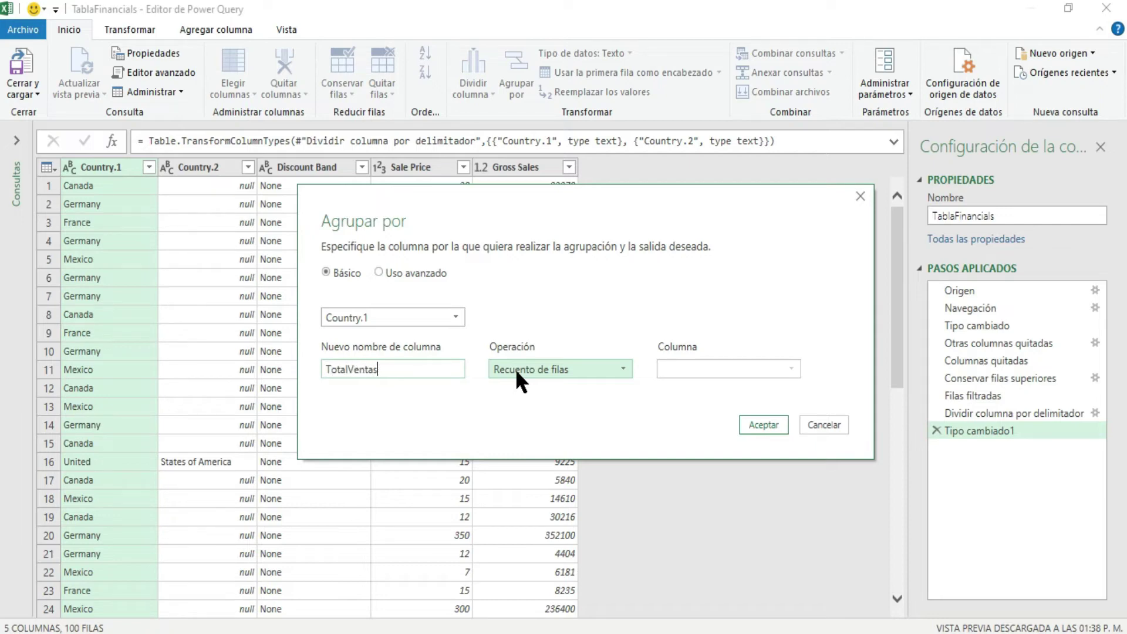
{"action": "type", "text": "Pais"}
{"action": "left_click", "coordinate": [512, 366]}
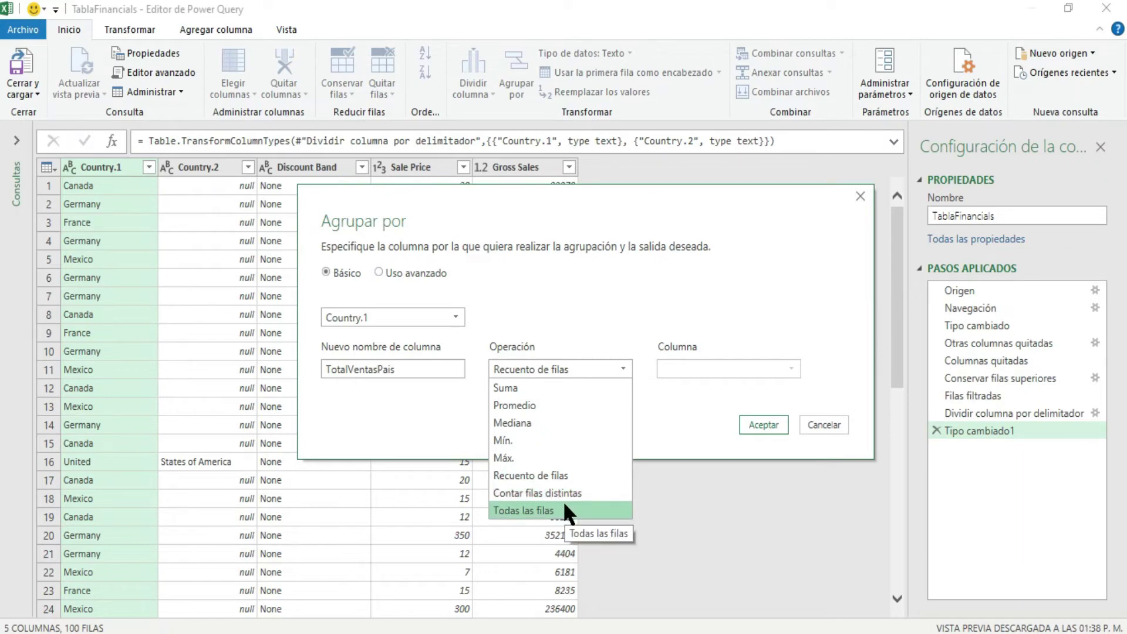
{"action": "left_click", "coordinate": [505, 389]}
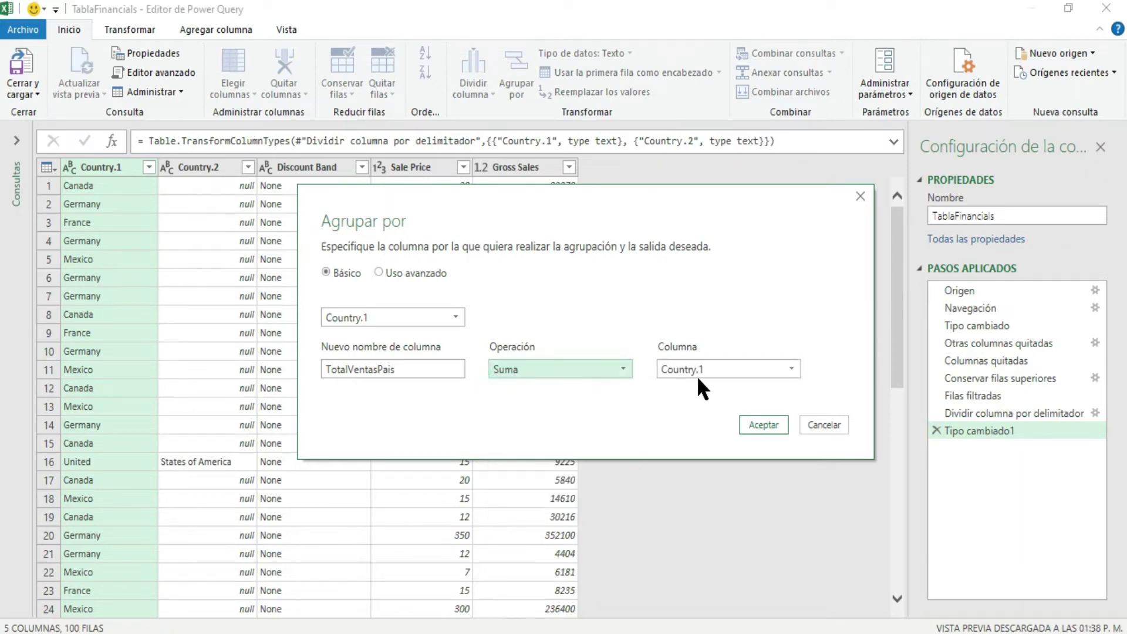
{"action": "left_click", "coordinate": [728, 370]}
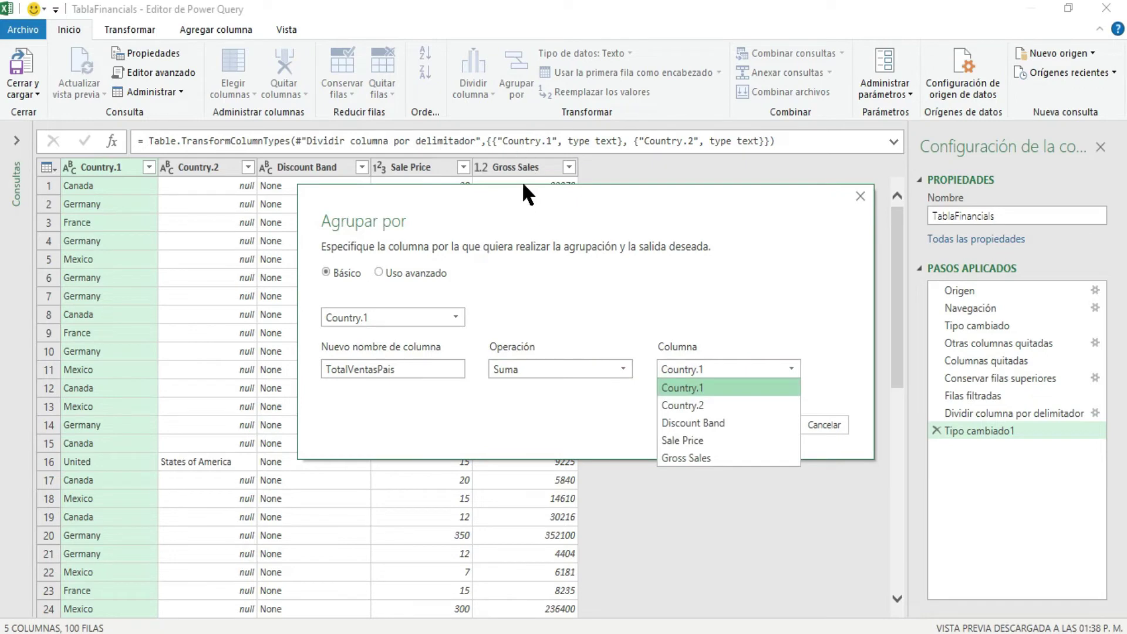
{"action": "left_click", "coordinate": [722, 458]}
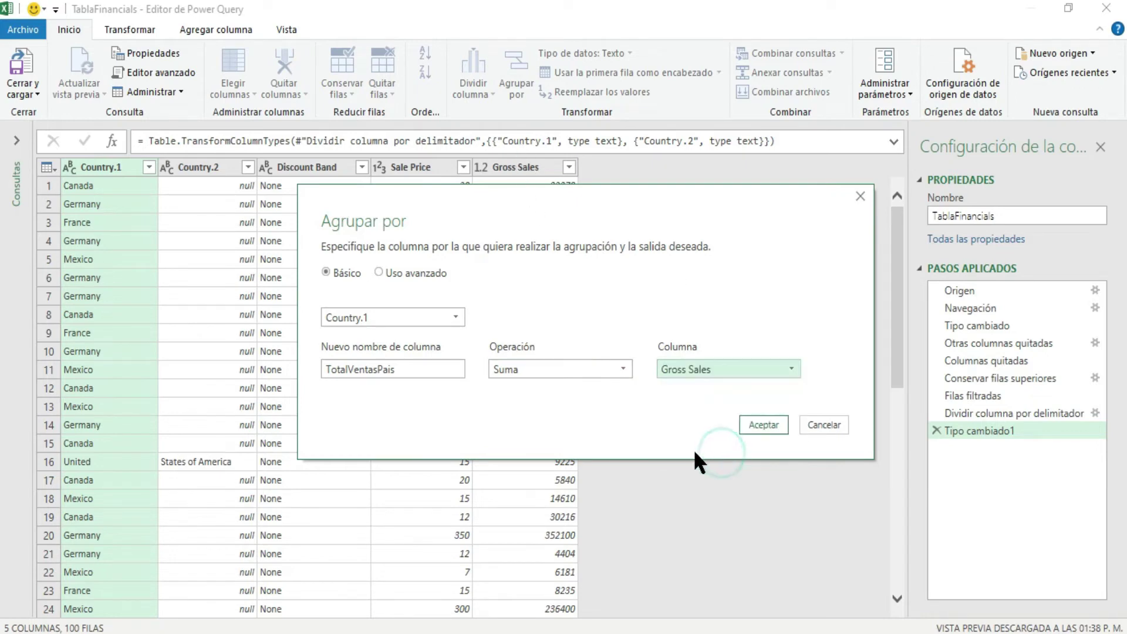
{"action": "left_click", "coordinate": [670, 424]}
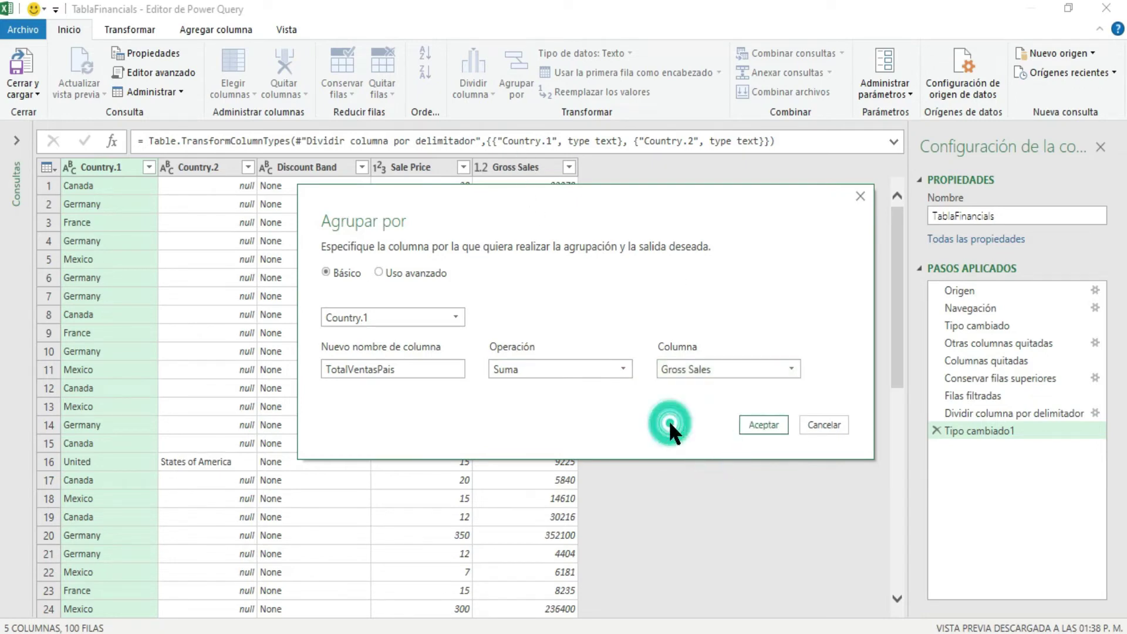
{"action": "left_click", "coordinate": [757, 424]}
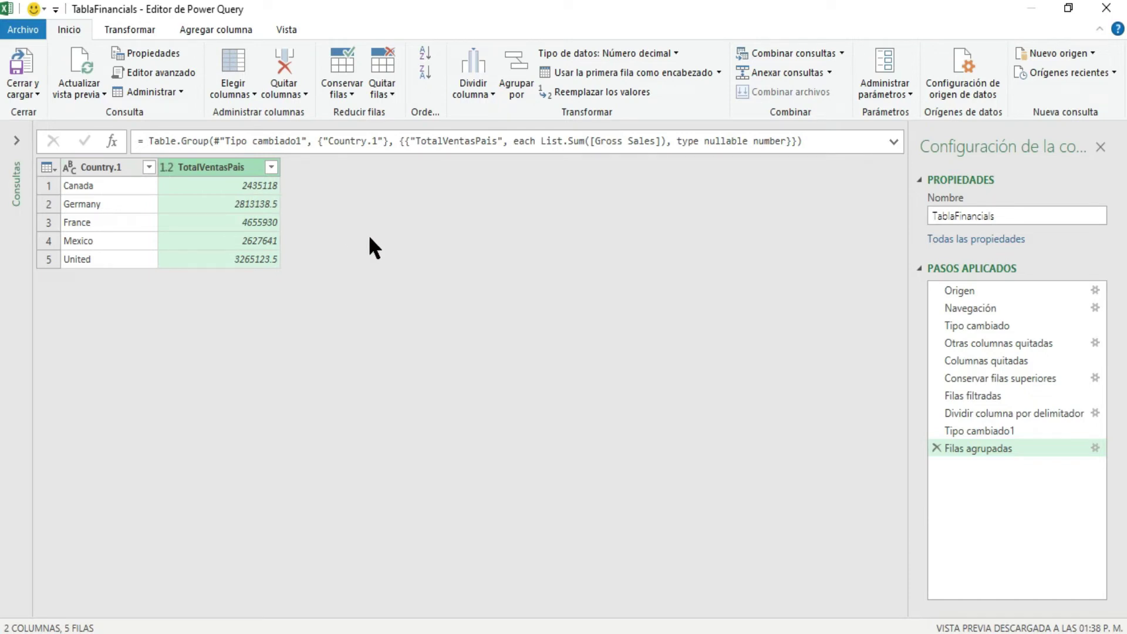
{"action": "left_click", "coordinate": [937, 448]}
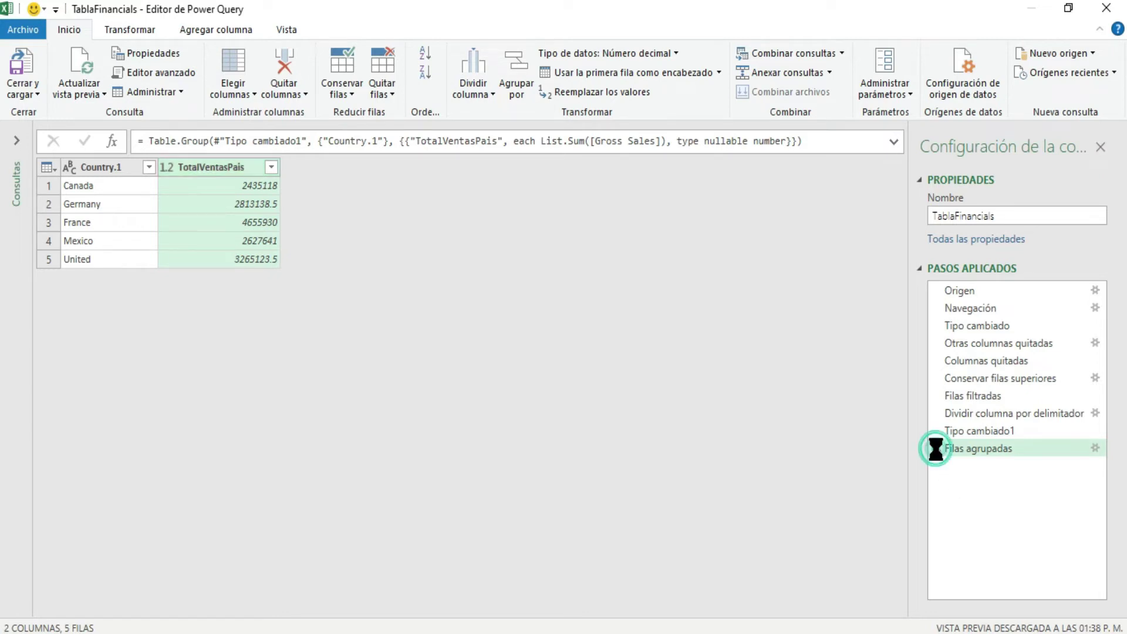
Step: Rename the Country.1 column as Pais and the Country.2 column as Pais 2
{"action": "left_click", "coordinate": [105, 168]}
{"action": "double_click", "coordinate": [105, 168]}
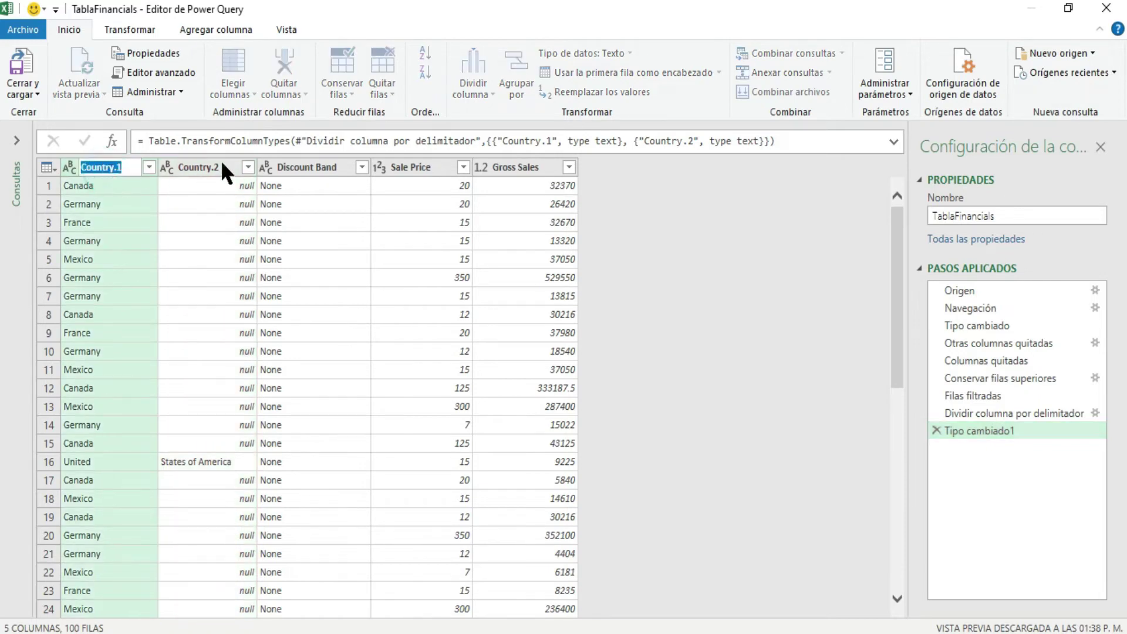
{"action": "type", "text": "Pais"}
{"action": "key", "text": "Return"}
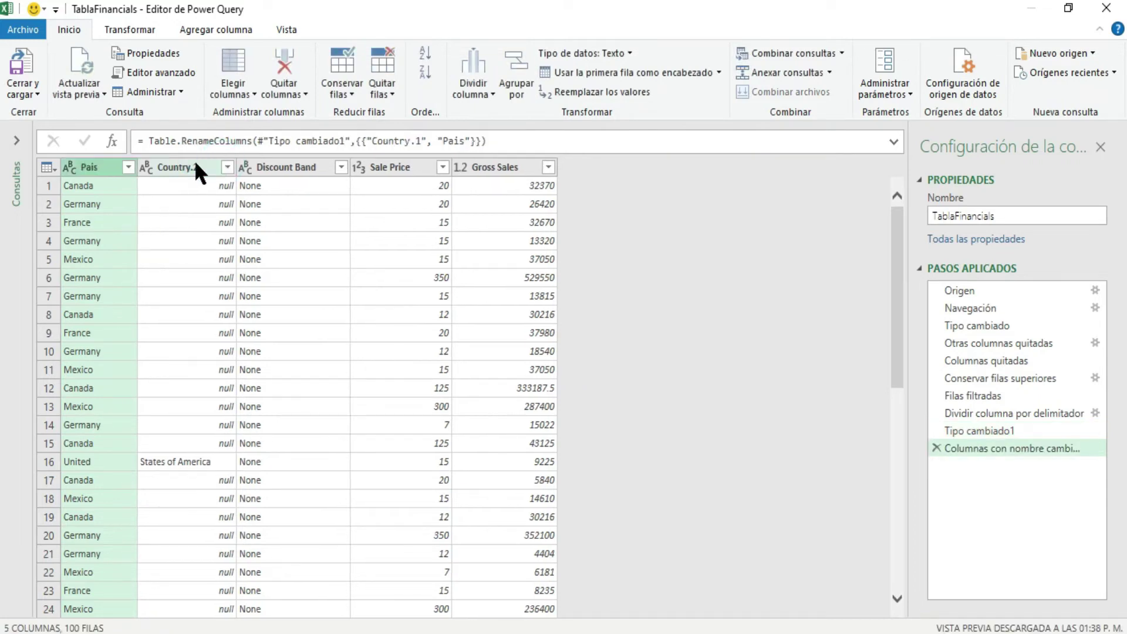
{"action": "left_click", "coordinate": [189, 165]}
{"action": "double_click", "coordinate": [189, 166]}
{"action": "type", "text": "Pais"}
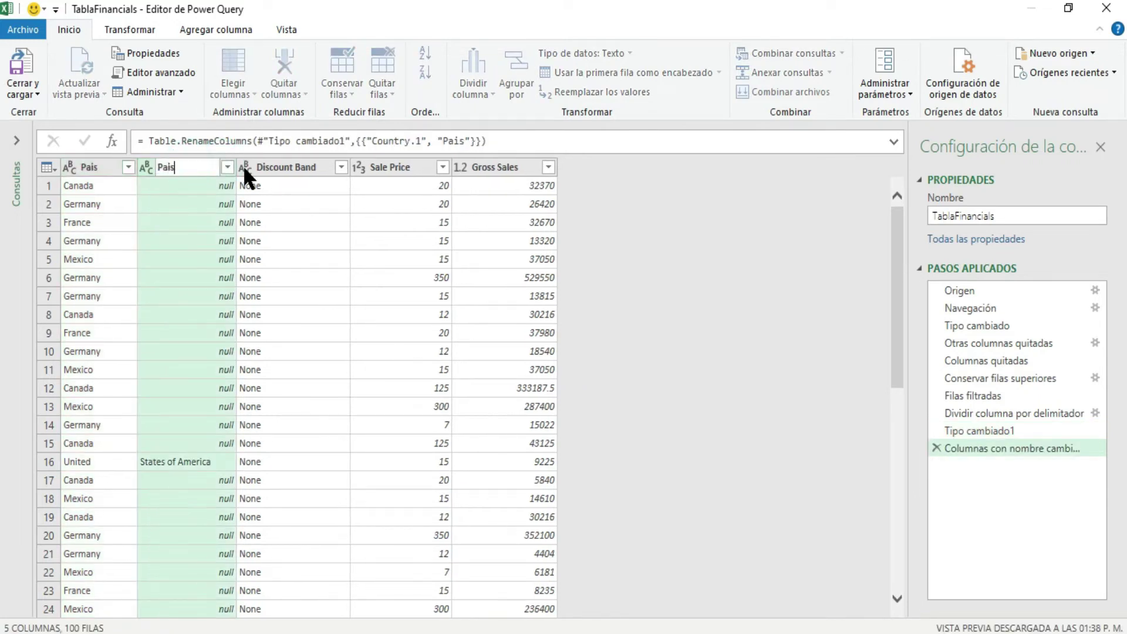
{"action": "type", "text": " 2"}
{"action": "key", "text": "Return"}
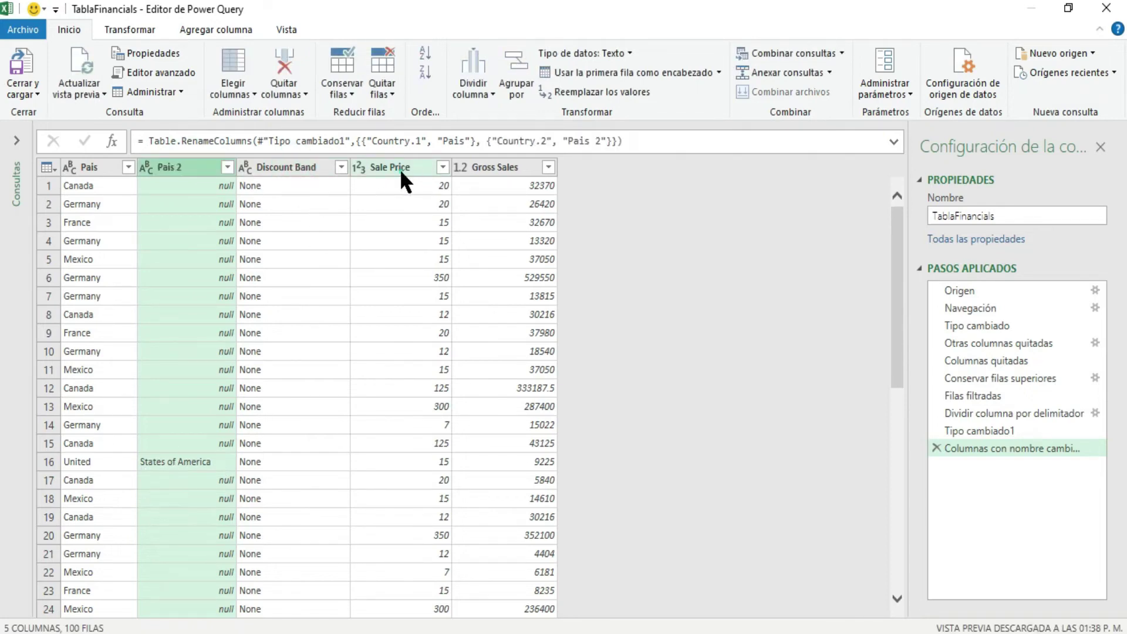
Step: Rename the Sale Price column as Precio Unitario and the Gross Sales column as Venta Total
{"action": "double_click", "coordinate": [399, 168]}
{"action": "type", "text": "P"}
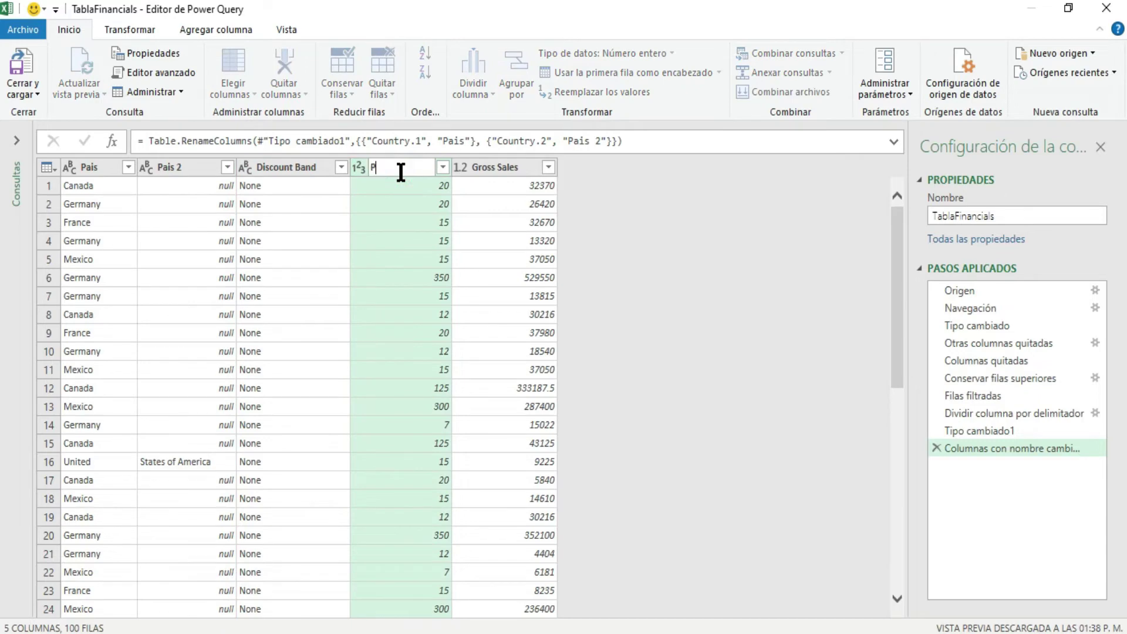
{"action": "type", "text": "recio Unitario"}
{"action": "key", "text": "Return"}
{"action": "double_click", "coordinate": [505, 166]}
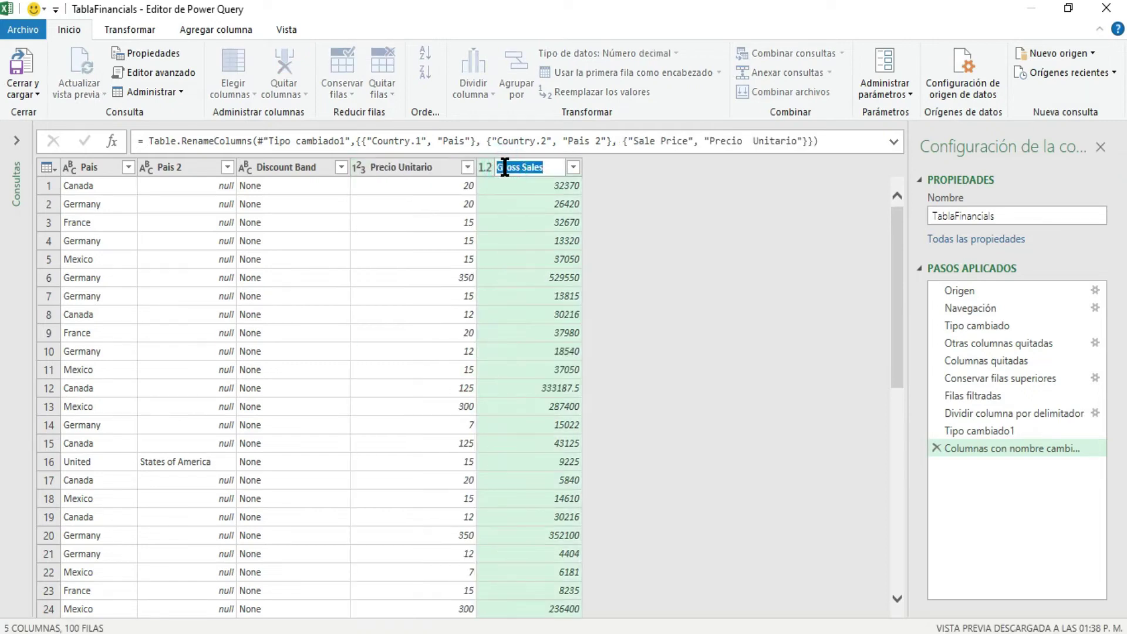
{"action": "type", "text": "Venta Total"}
{"action": "key", "text": "Return"}
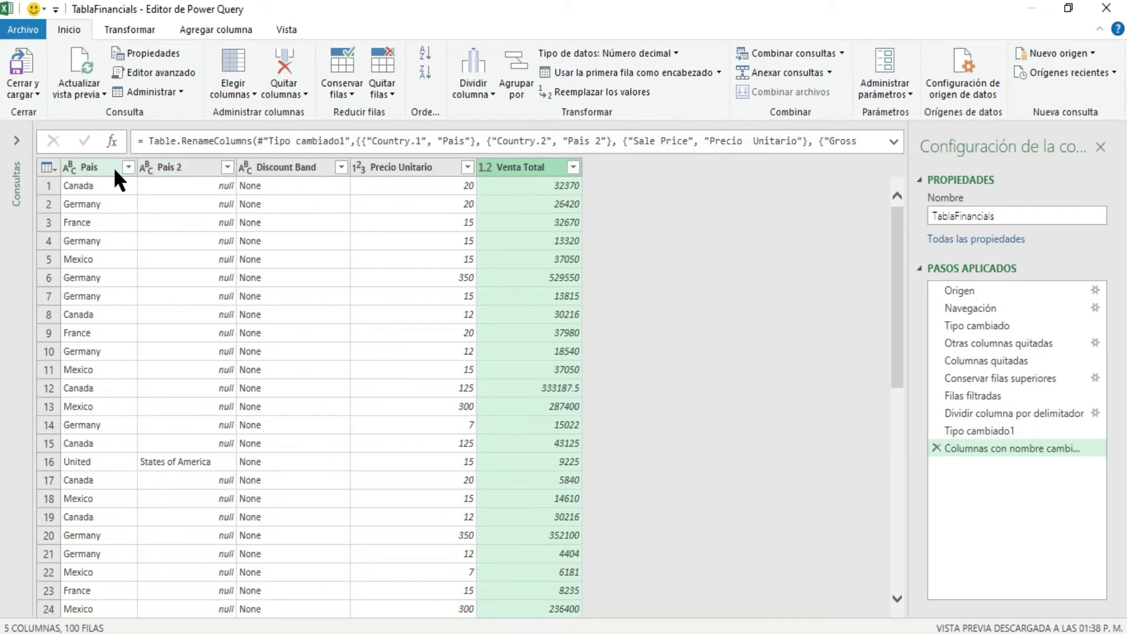
Step: Demote the column headers so they form the first row of the table
{"action": "left_click", "coordinate": [719, 72]}
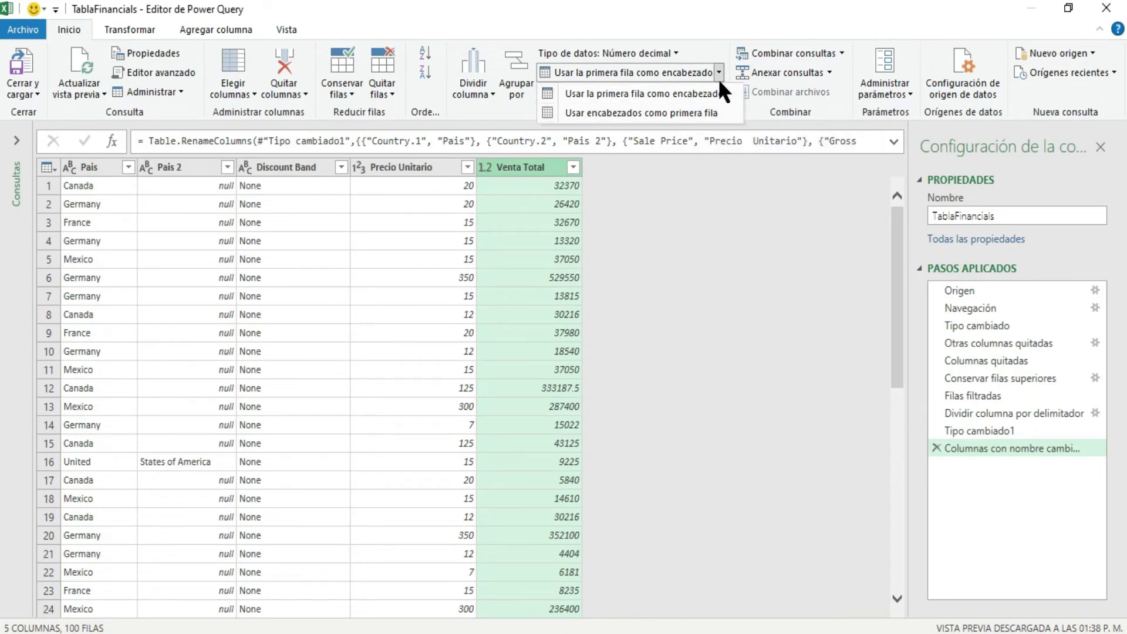
{"action": "left_click", "coordinate": [695, 107]}
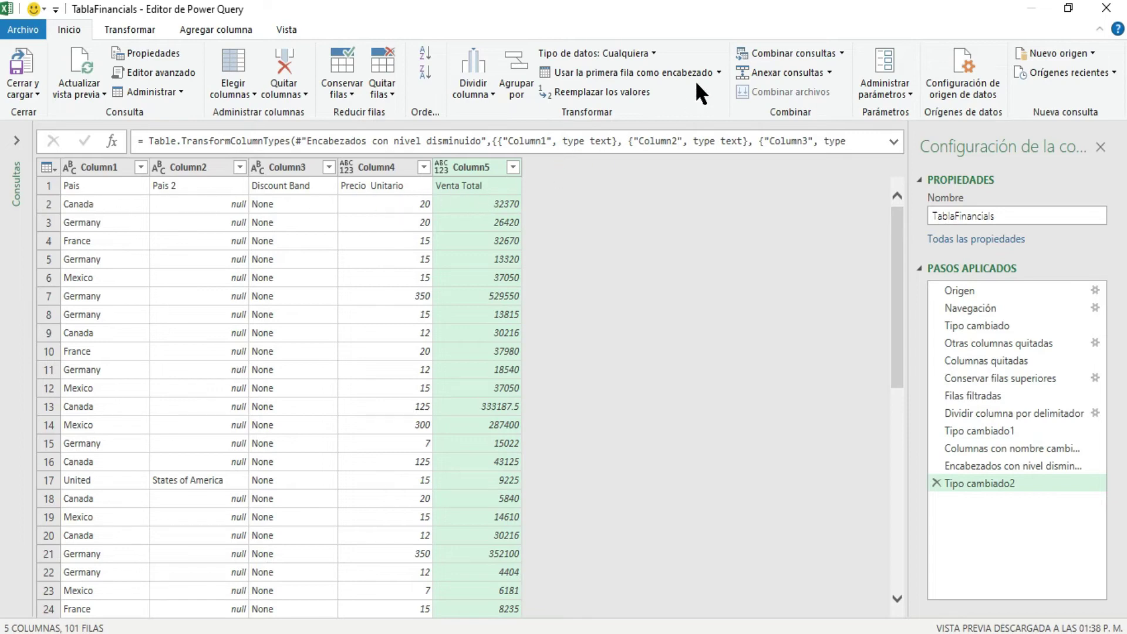
Step: Promote the first row of the table to column headers
{"action": "left_click", "coordinate": [719, 71]}
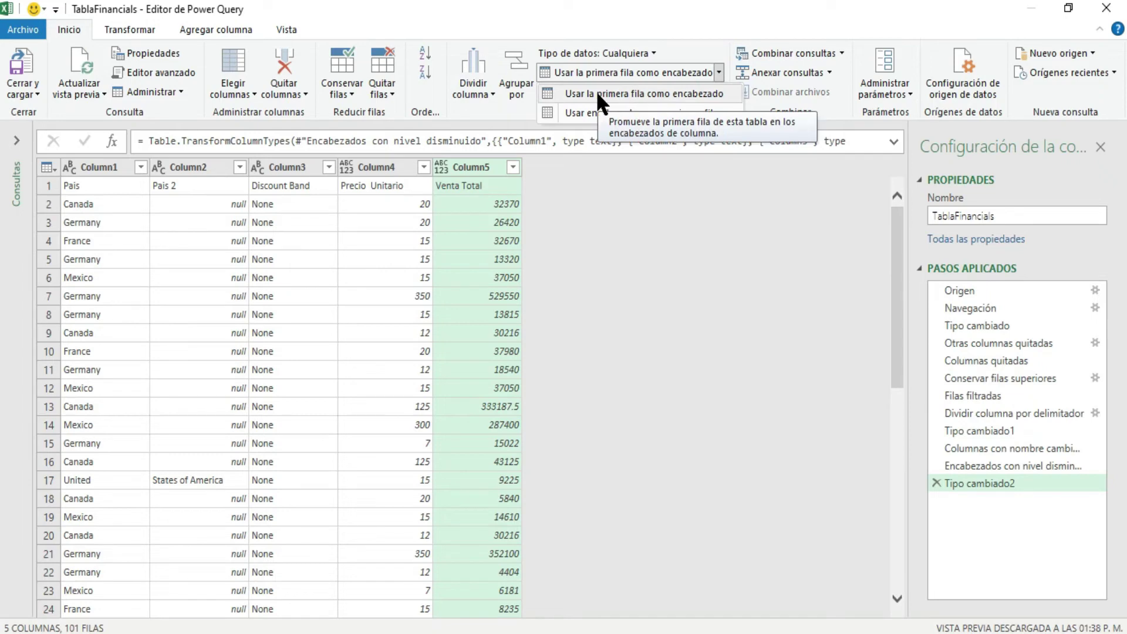
{"action": "left_click", "coordinate": [643, 90]}
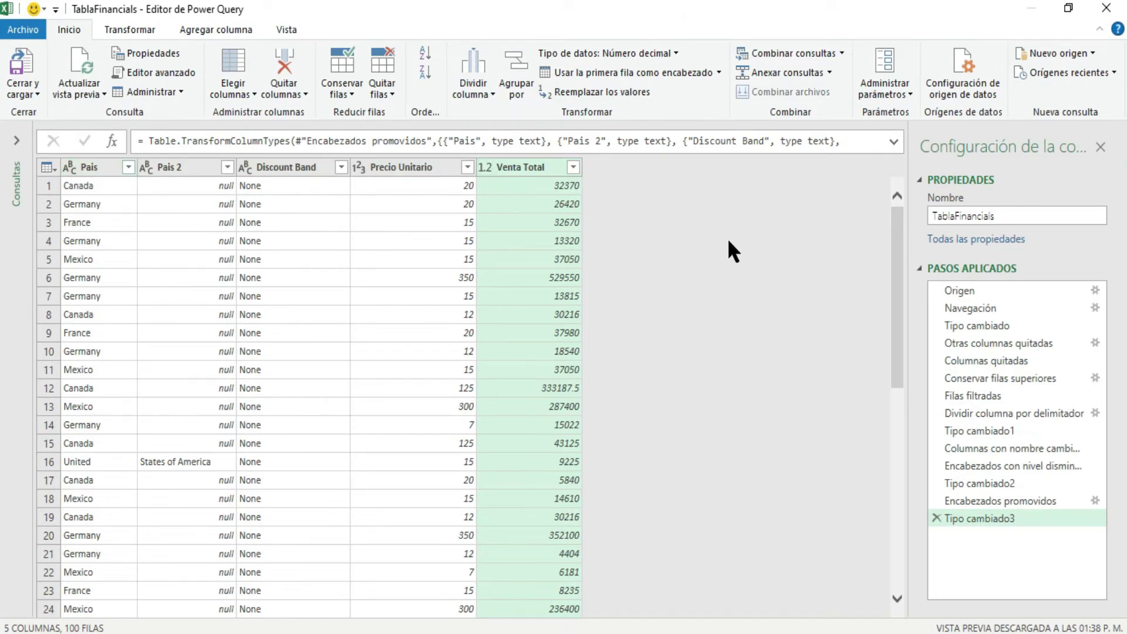
Step: Review the available options for combining queries, appending queries and managing parameters
{"action": "left_click", "coordinate": [843, 54]}
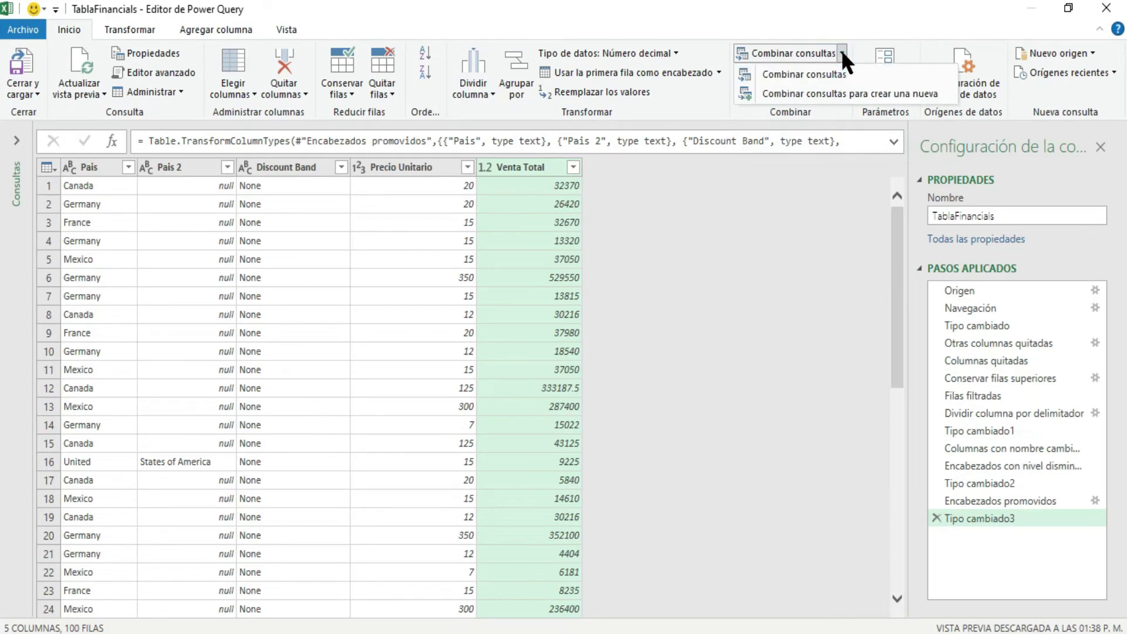
{"action": "left_click", "coordinate": [836, 90]}
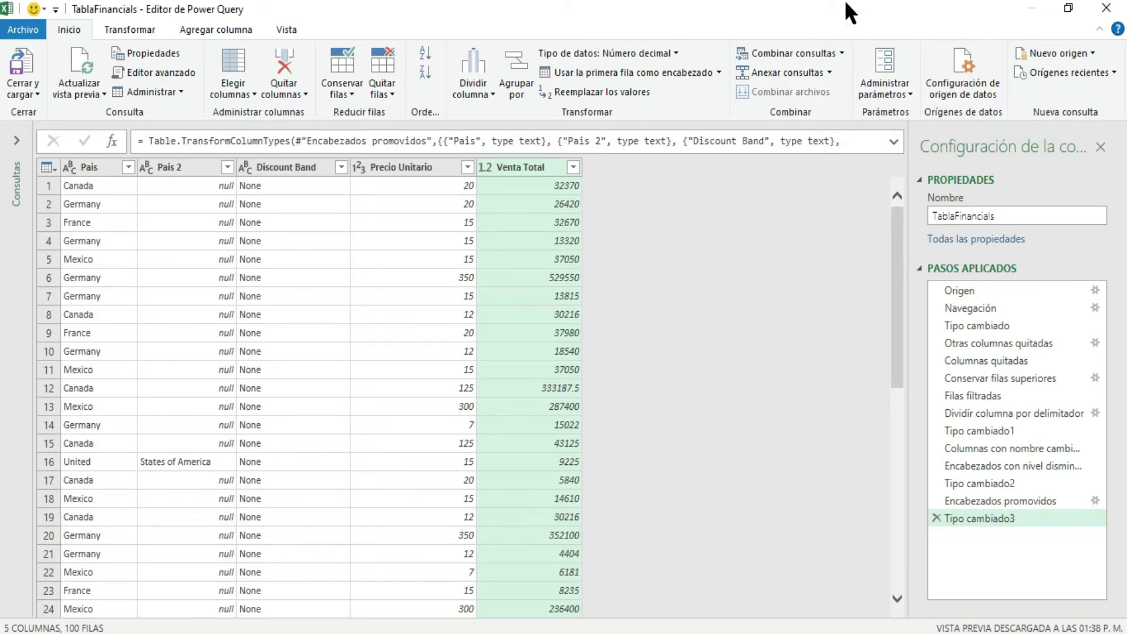
{"action": "left_click", "coordinate": [829, 73]}
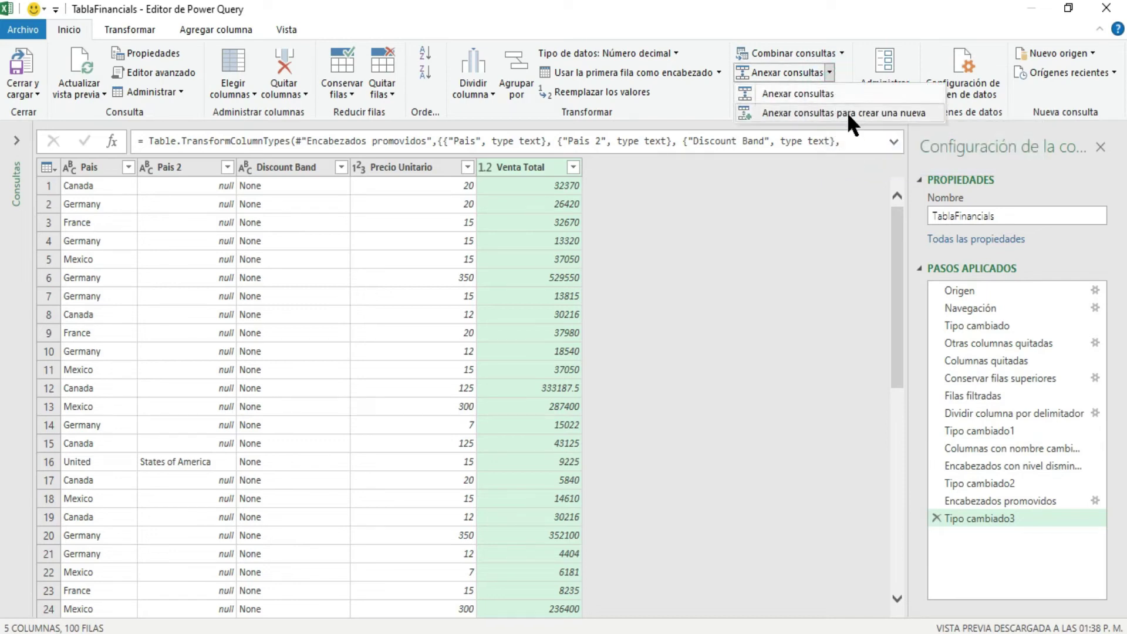
{"action": "left_click", "coordinate": [848, 25]}
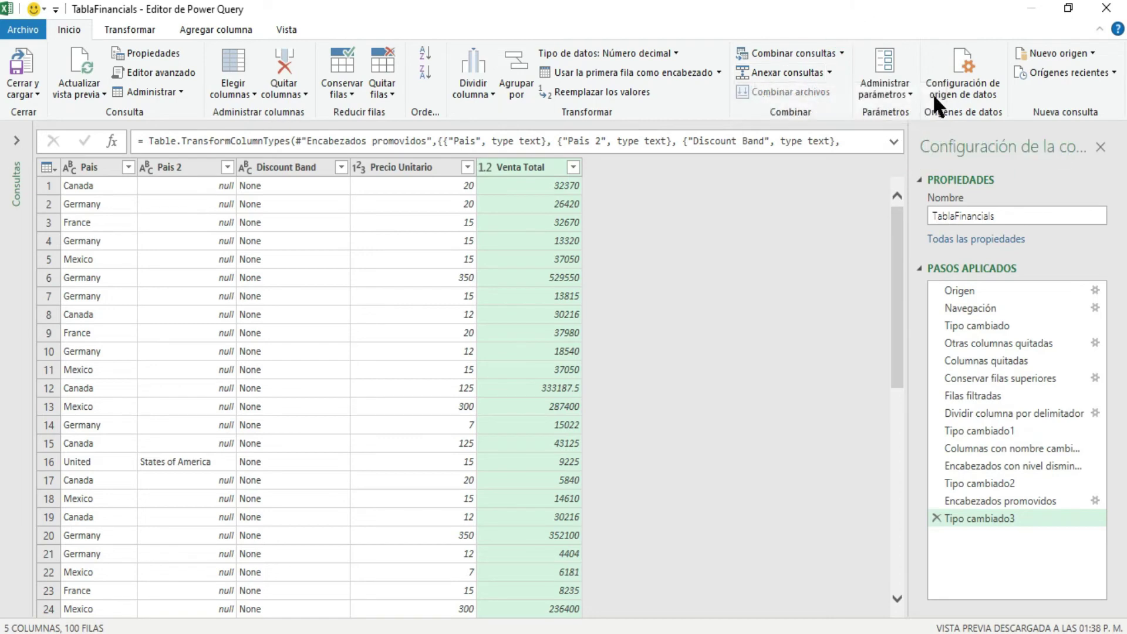
{"action": "left_click", "coordinate": [909, 94]}
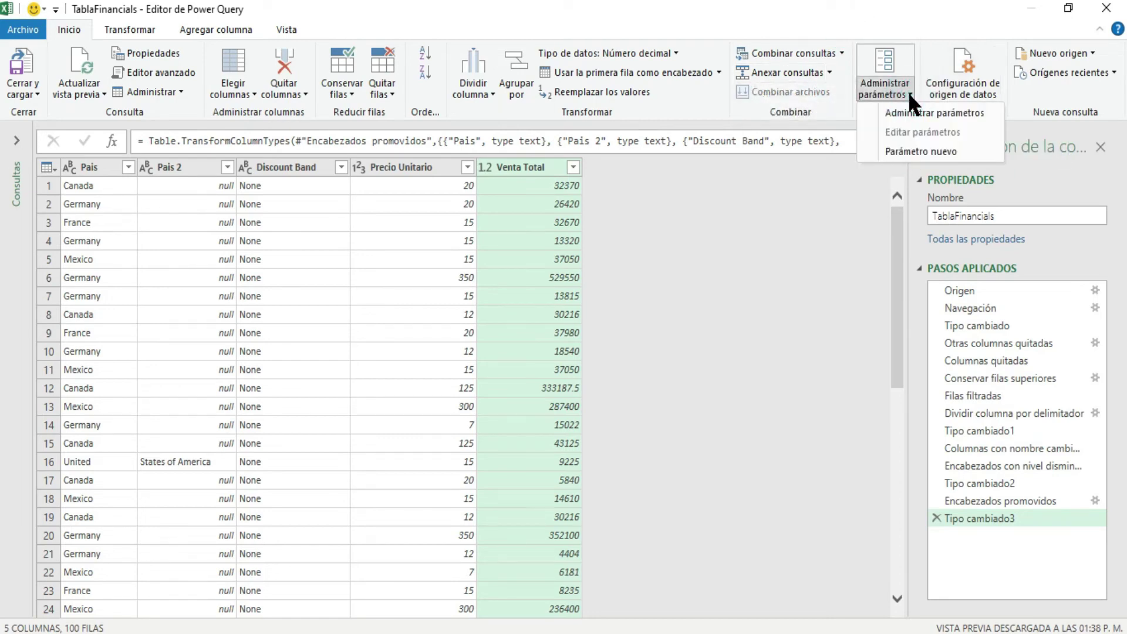
{"action": "left_click", "coordinate": [932, 5]}
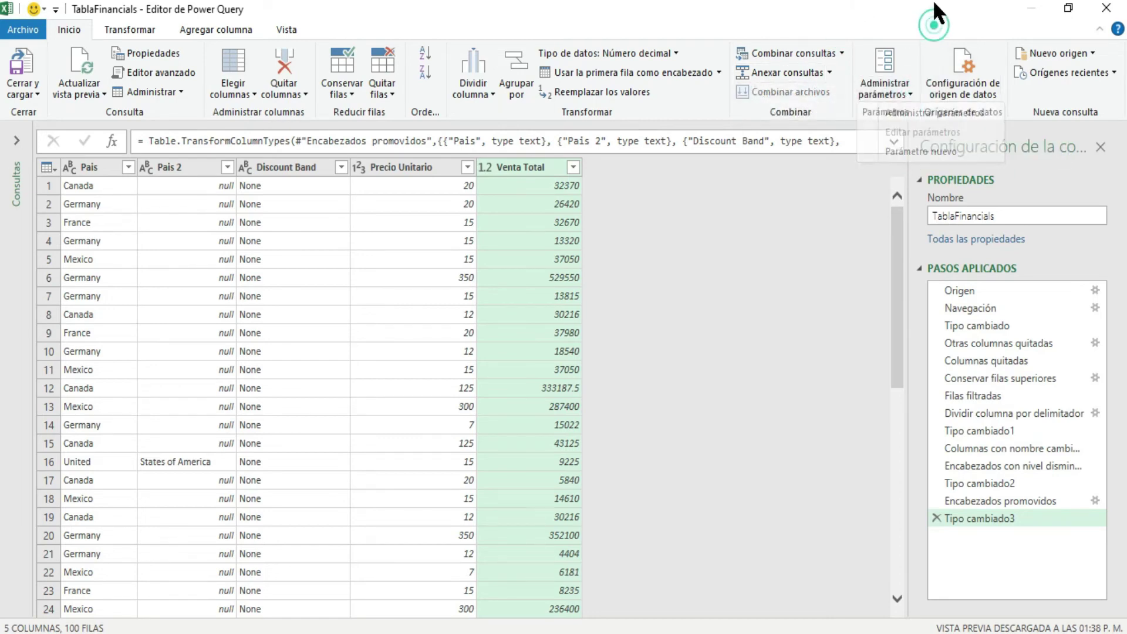
Step: Review the workbook's data source settings and the file, database, Azure, online service and other types offered for a new source
{"action": "left_click", "coordinate": [984, 86]}
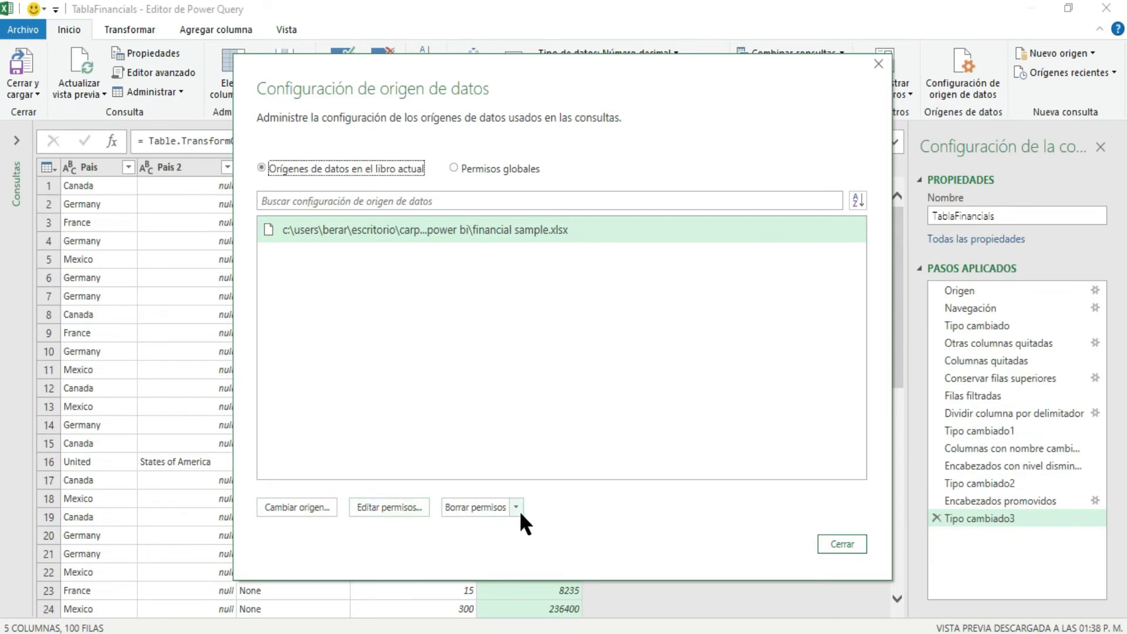
{"action": "left_click", "coordinate": [853, 540]}
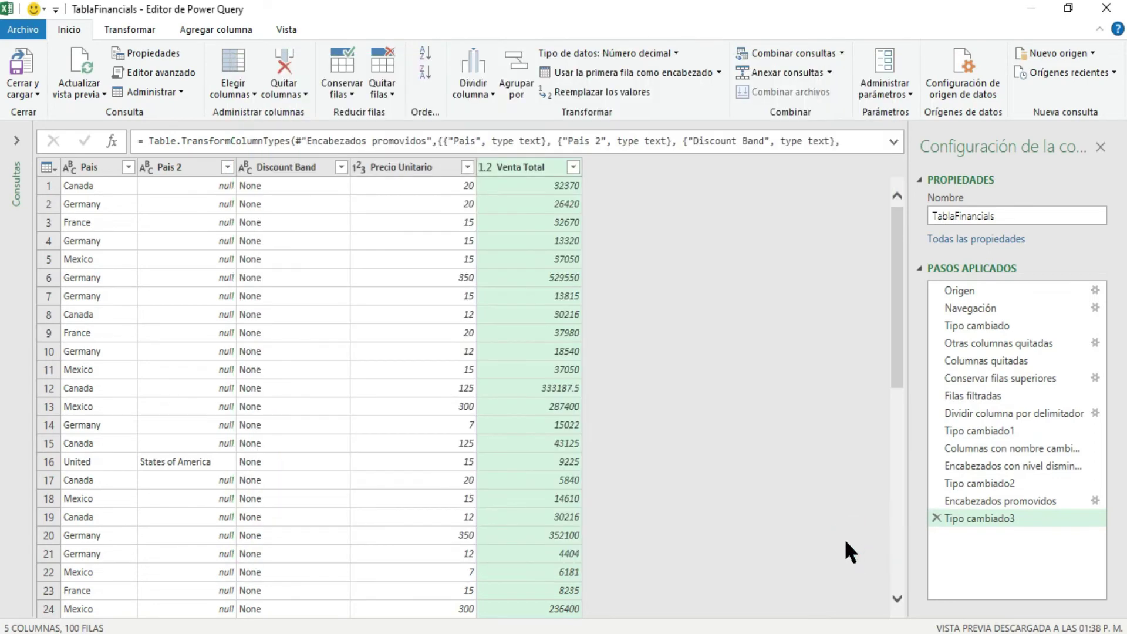
{"action": "left_click", "coordinate": [1092, 54]}
{"action": "mouse_move", "coordinate": [1110, 79]}
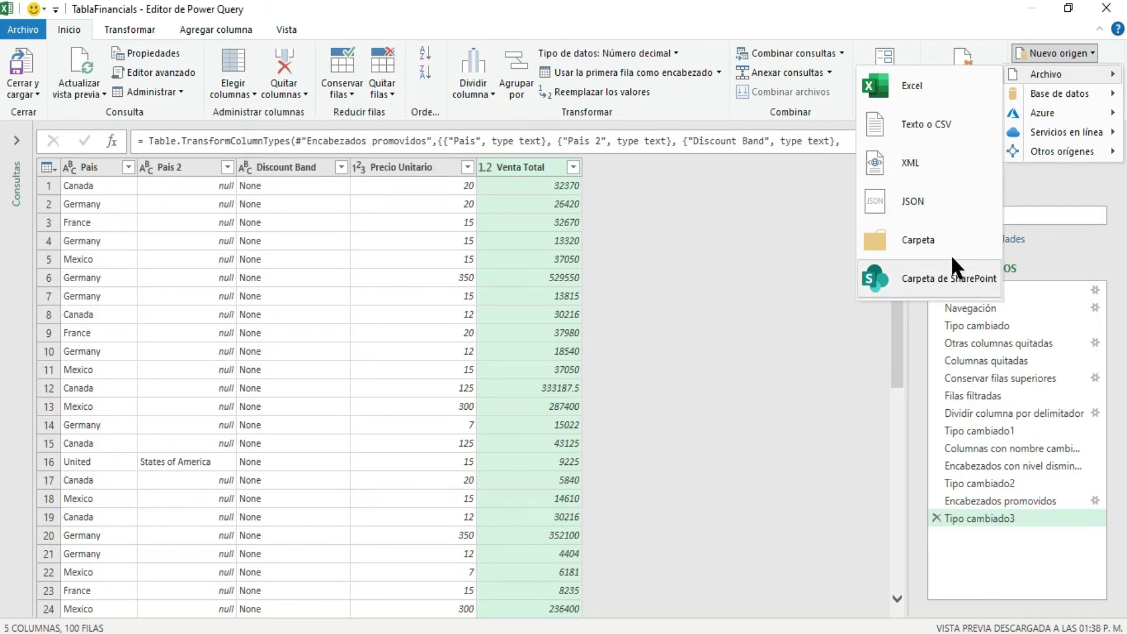
{"action": "mouse_move", "coordinate": [1114, 101]}
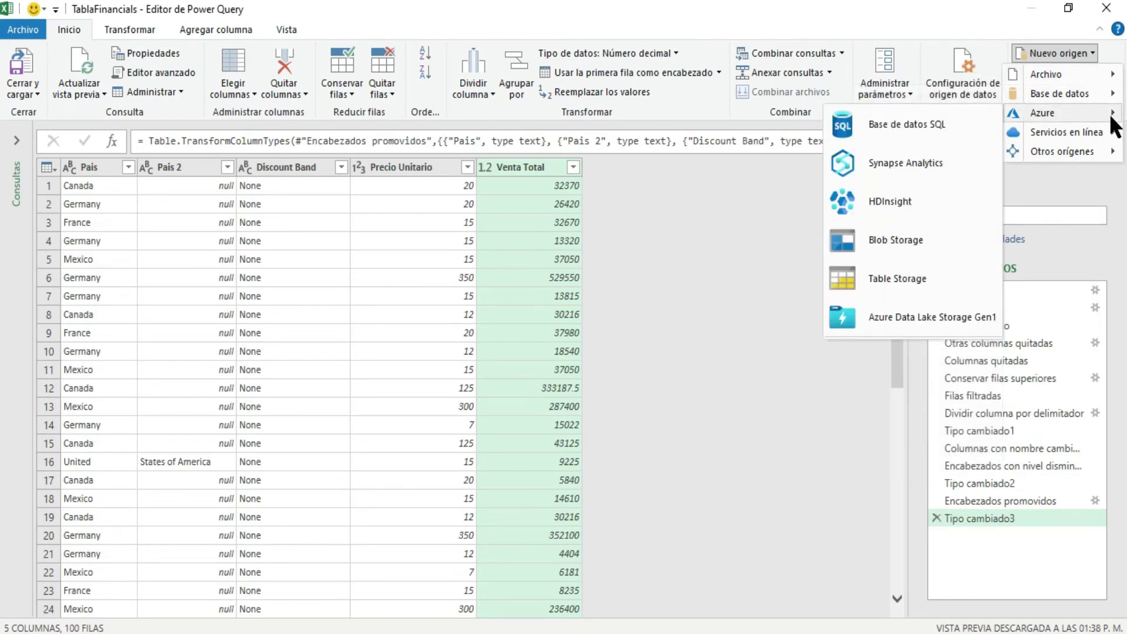
{"action": "mouse_move", "coordinate": [1114, 137]}
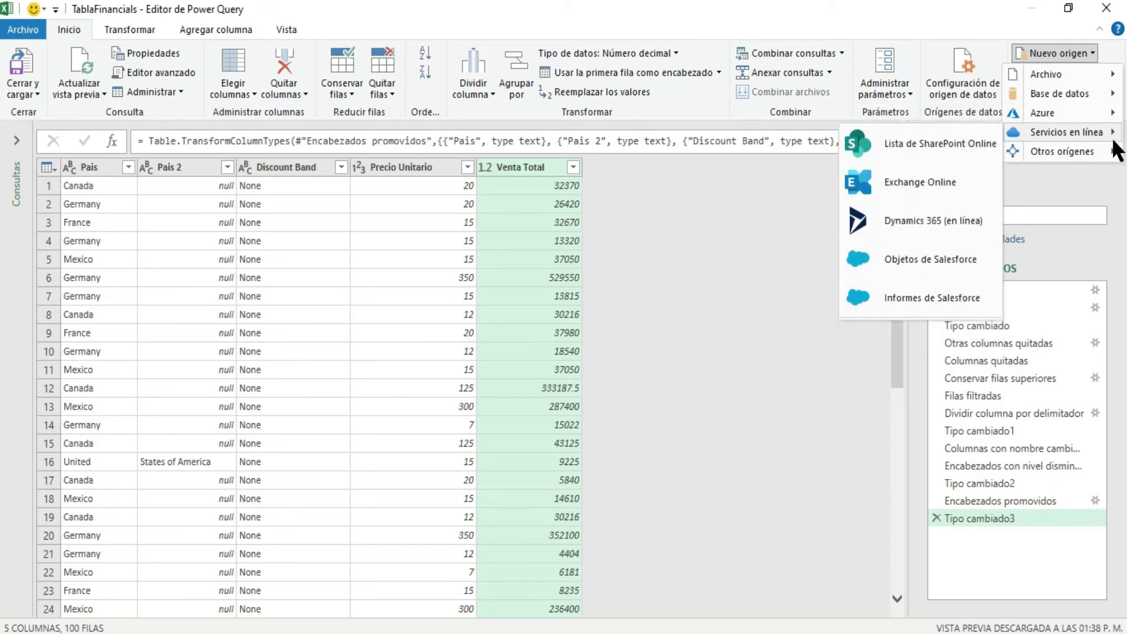
{"action": "mouse_move", "coordinate": [1115, 159]}
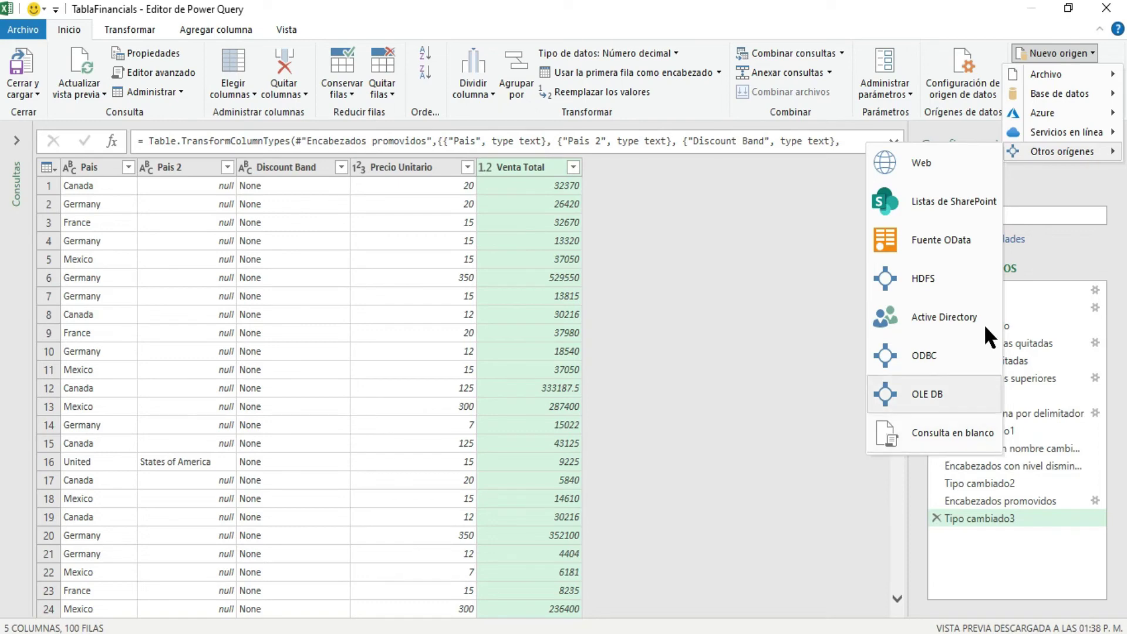
{"action": "left_click", "coordinate": [697, 24]}
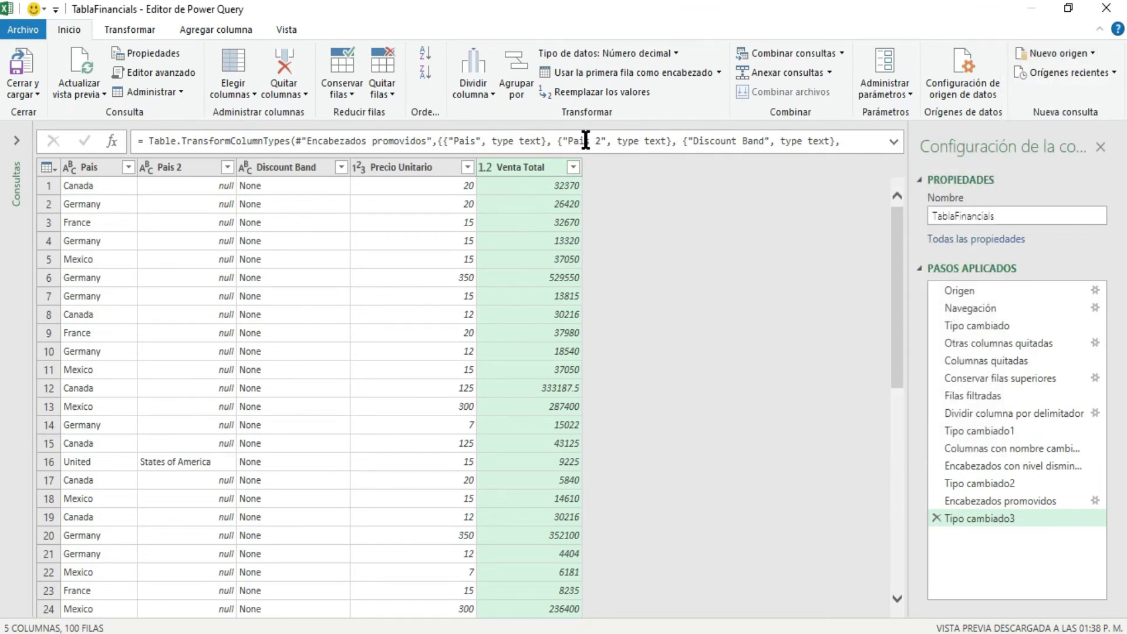
Step: Hide and restore the formula bar, and inspect the formula of the current applied step
{"action": "left_click", "coordinate": [279, 34]}
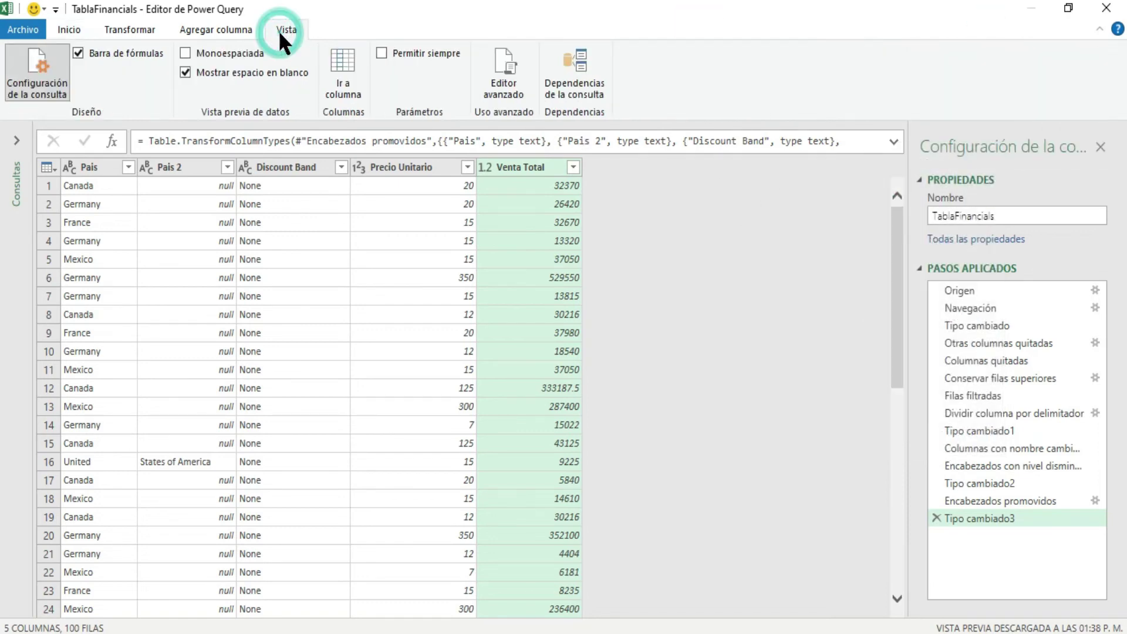
{"action": "left_click", "coordinate": [78, 54]}
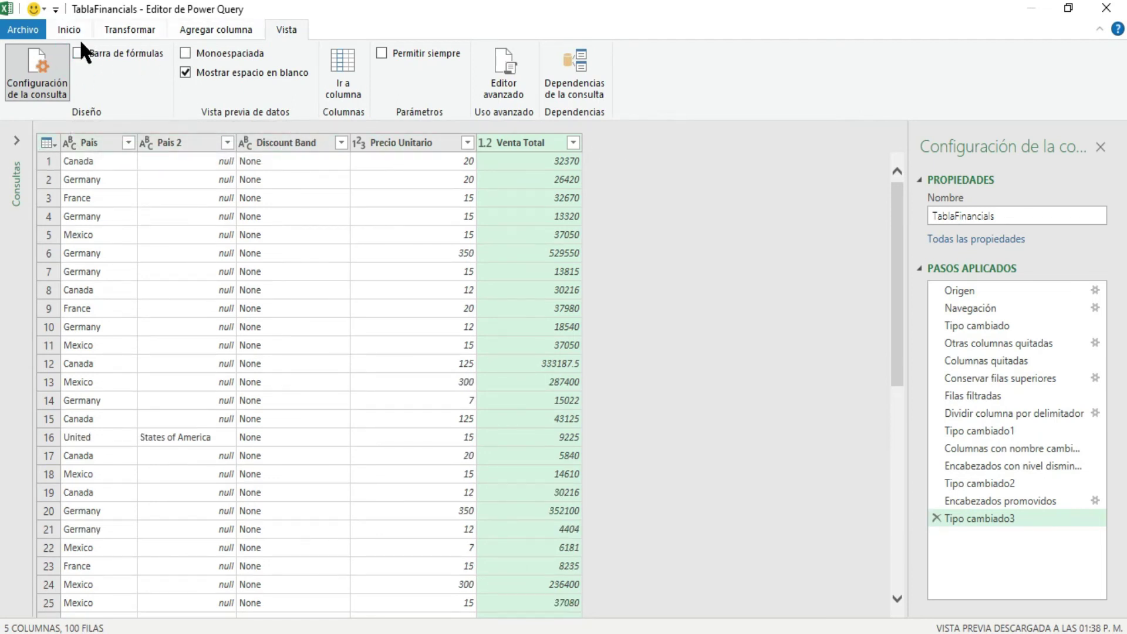
{"action": "left_click", "coordinate": [82, 52]}
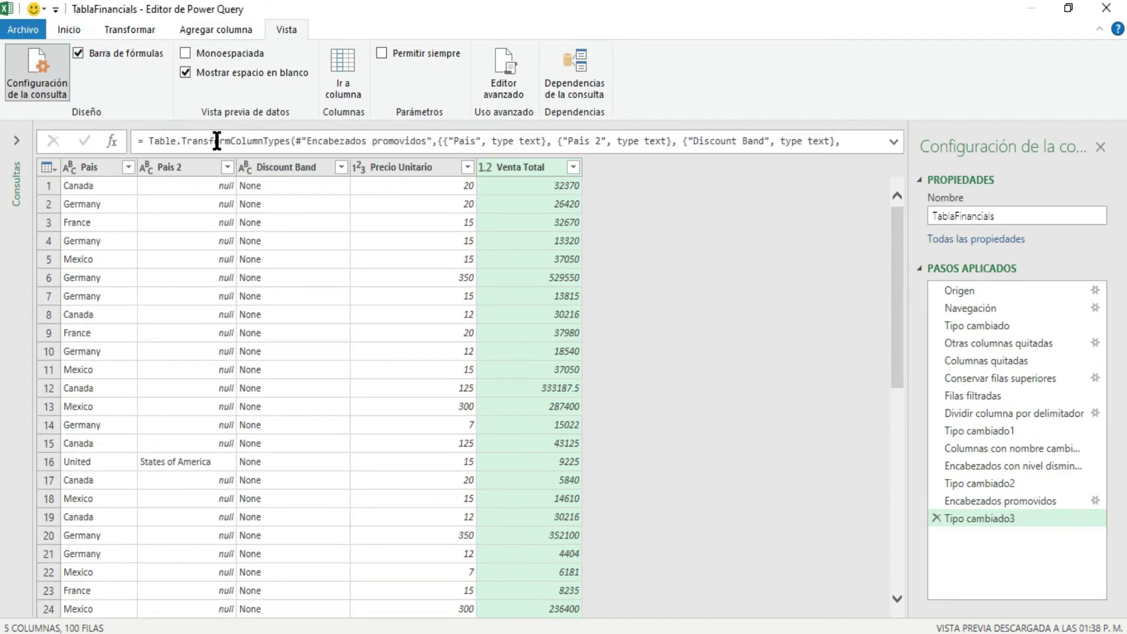
{"action": "left_click", "coordinate": [346, 142]}
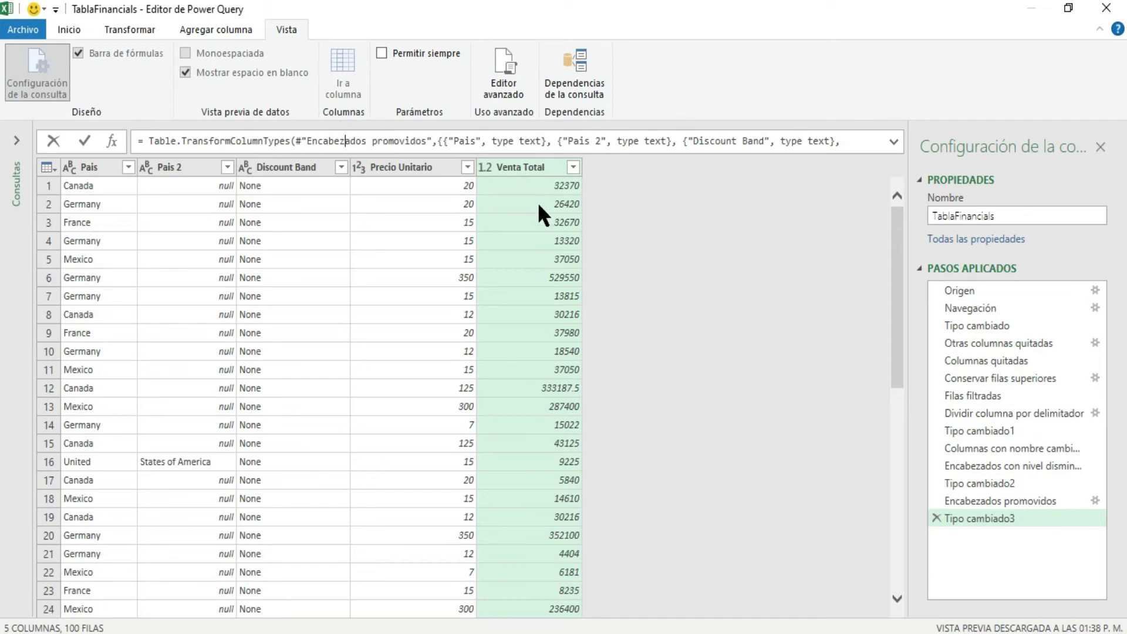
{"action": "left_click", "coordinate": [182, 165]}
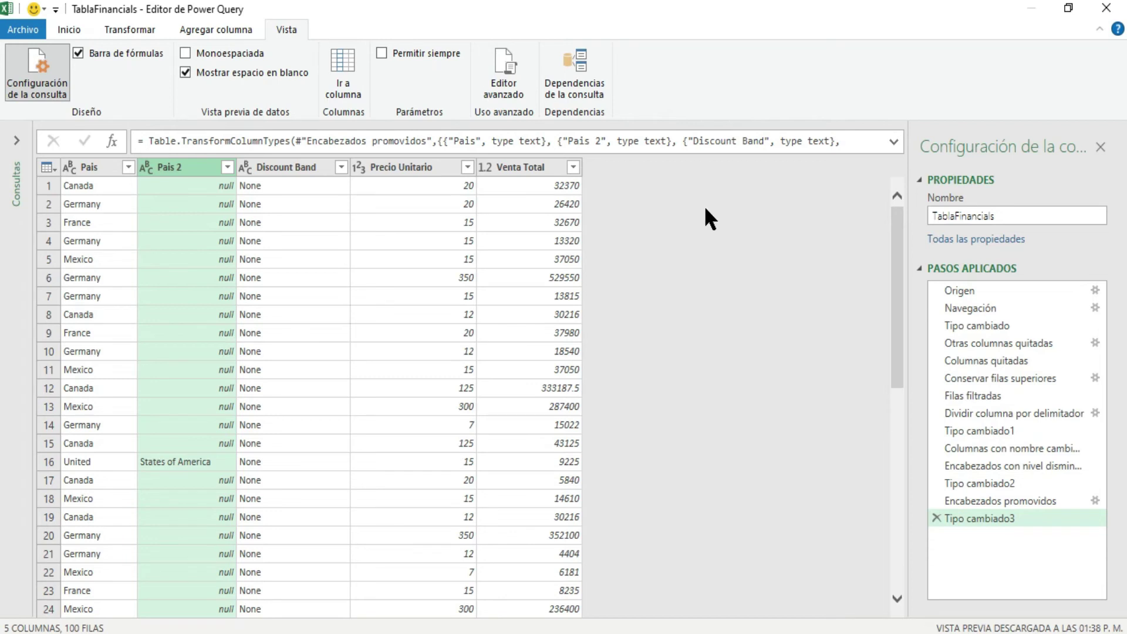
Step: Examine the TablaFinancials query's M code in the advanced editor and leave it without changes
{"action": "left_click", "coordinate": [514, 83]}
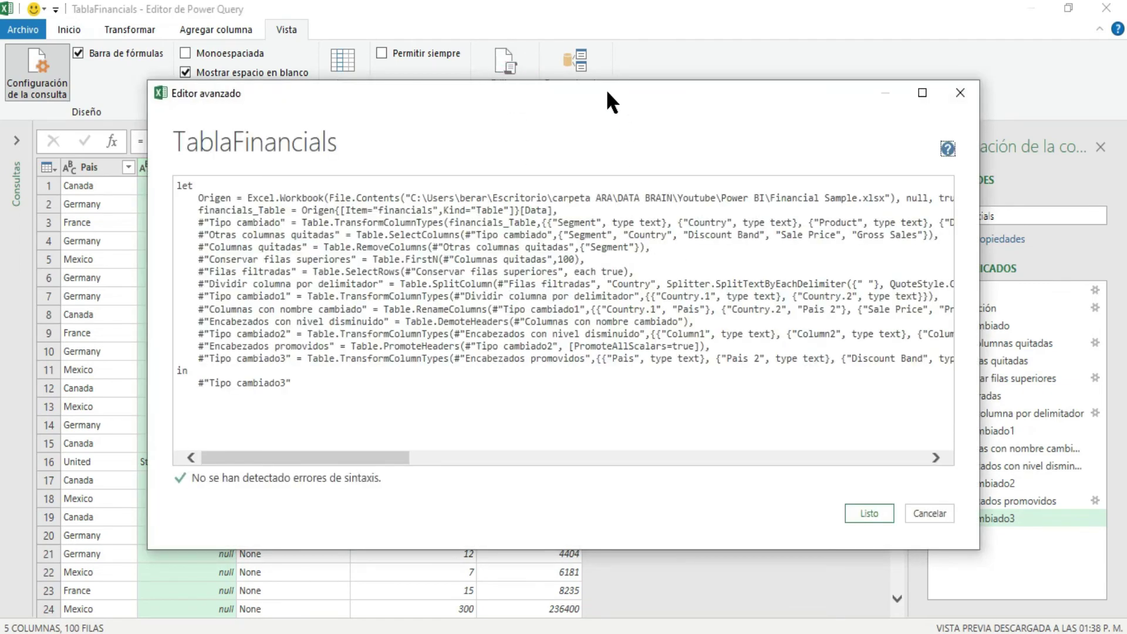
{"action": "left_click_drag", "start_coordinate": [606, 89], "coordinate": [535, 87]}
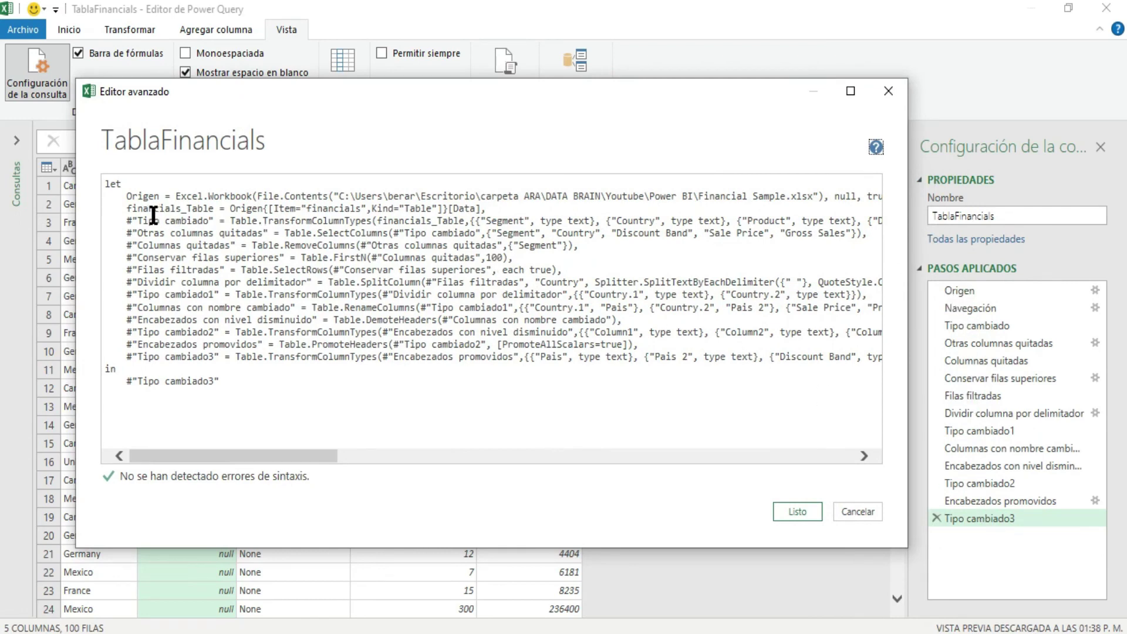
{"action": "left_click_drag", "start_coordinate": [247, 453], "coordinate": [204, 478]}
{"action": "left_click", "coordinate": [851, 511]}
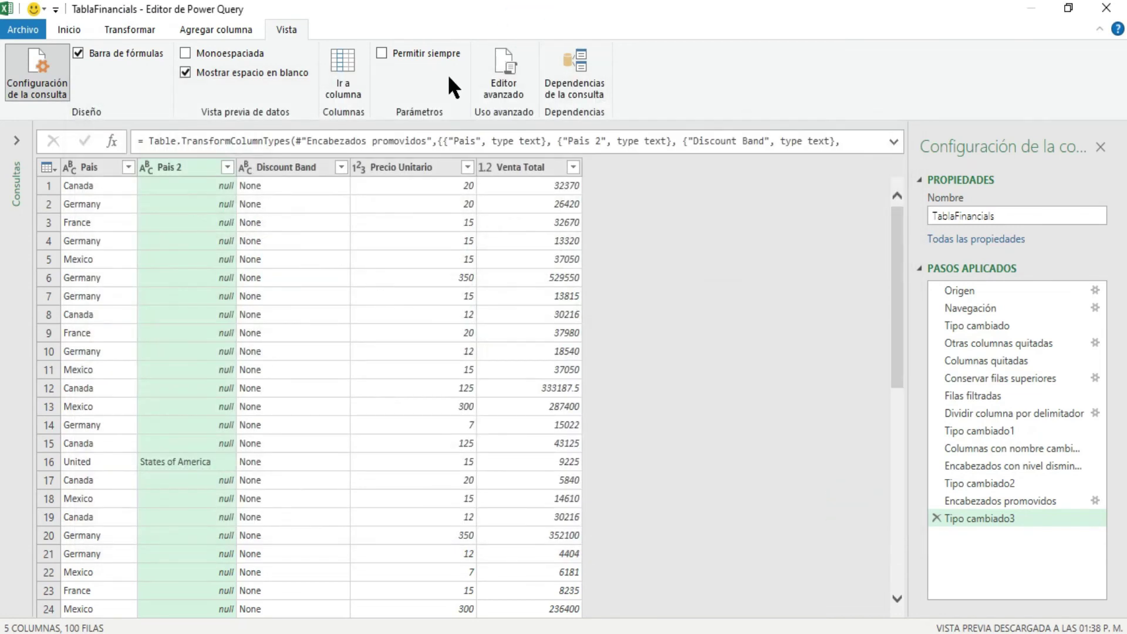
{"action": "left_click", "coordinate": [128, 29]}
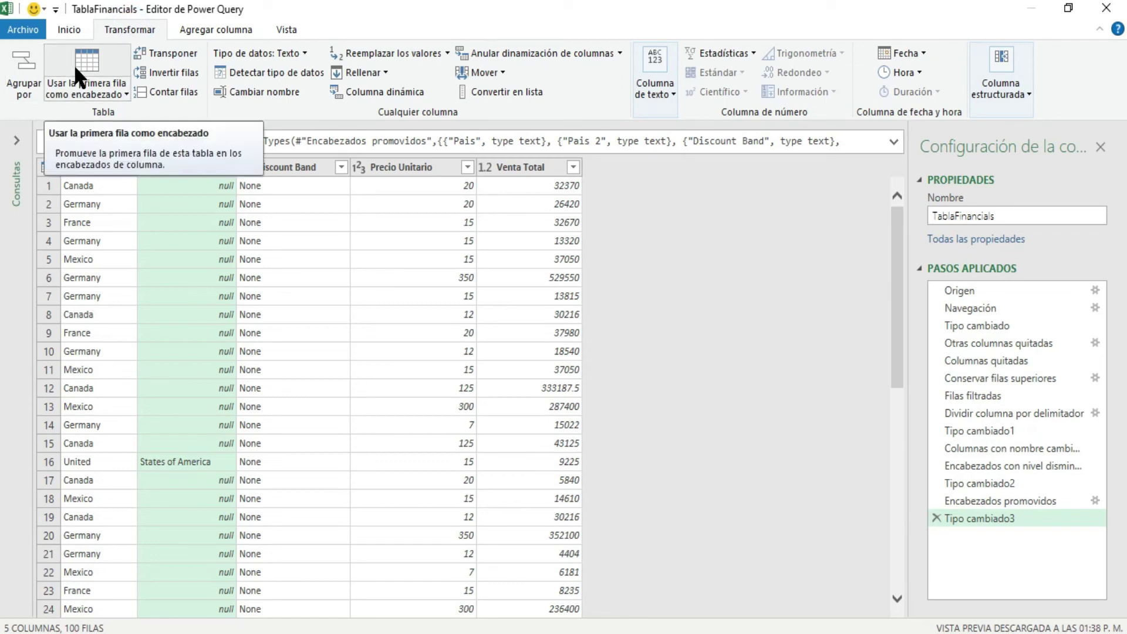
{"action": "left_click", "coordinate": [81, 33]}
{"action": "left_click", "coordinate": [118, 28]}
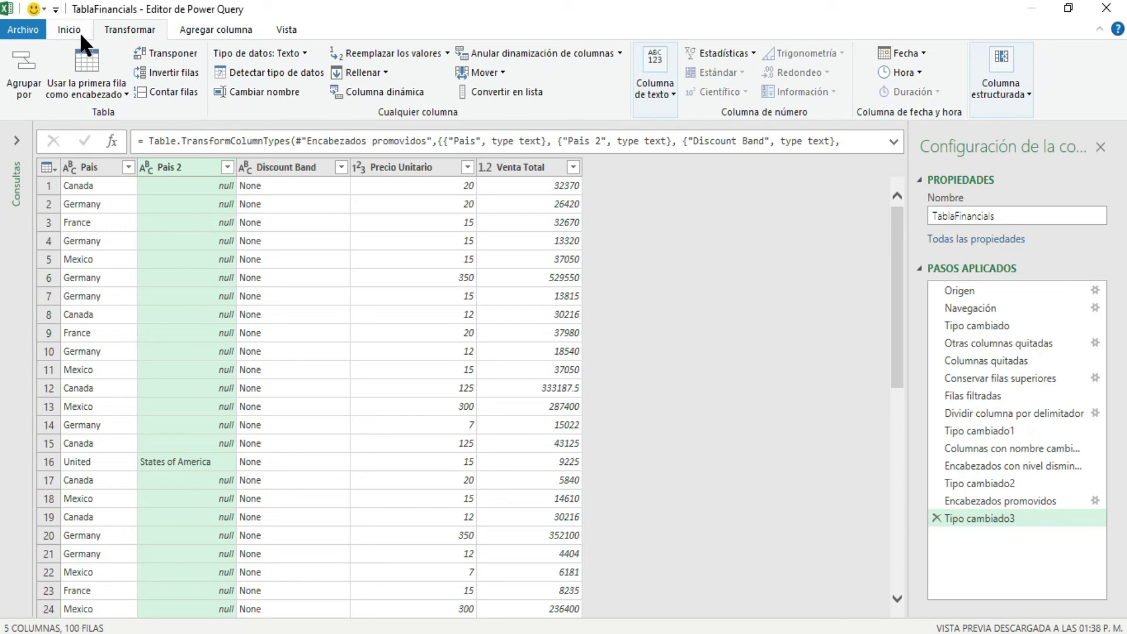
Step: Add a column that extracts the first 6 characters of the Pais column
{"action": "left_click", "coordinate": [214, 32]}
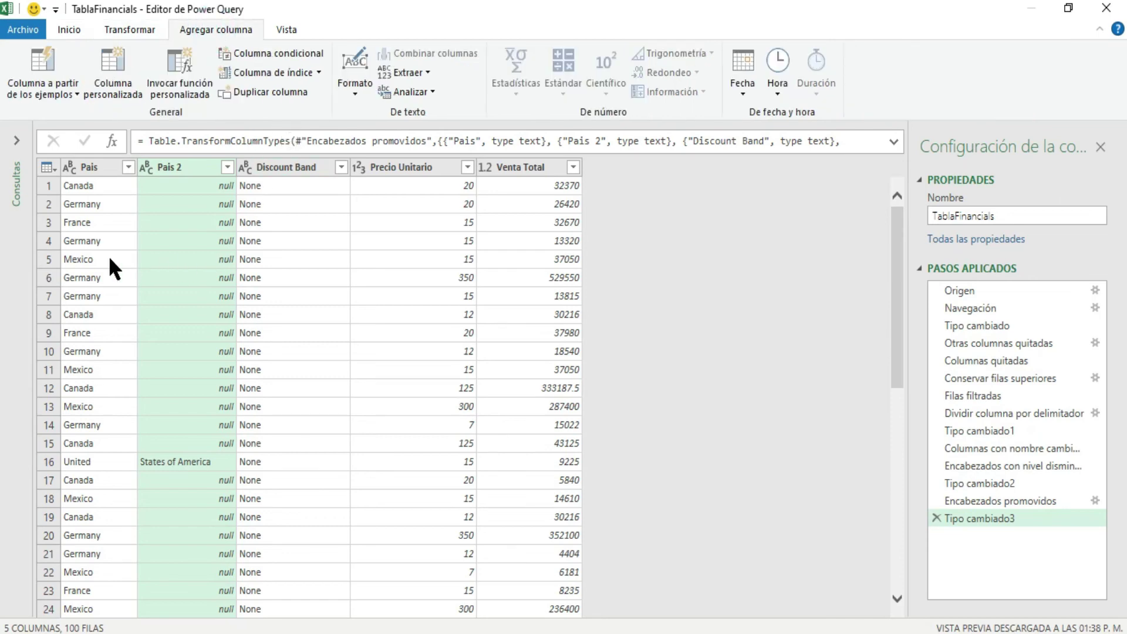
{"action": "left_click", "coordinate": [94, 167]}
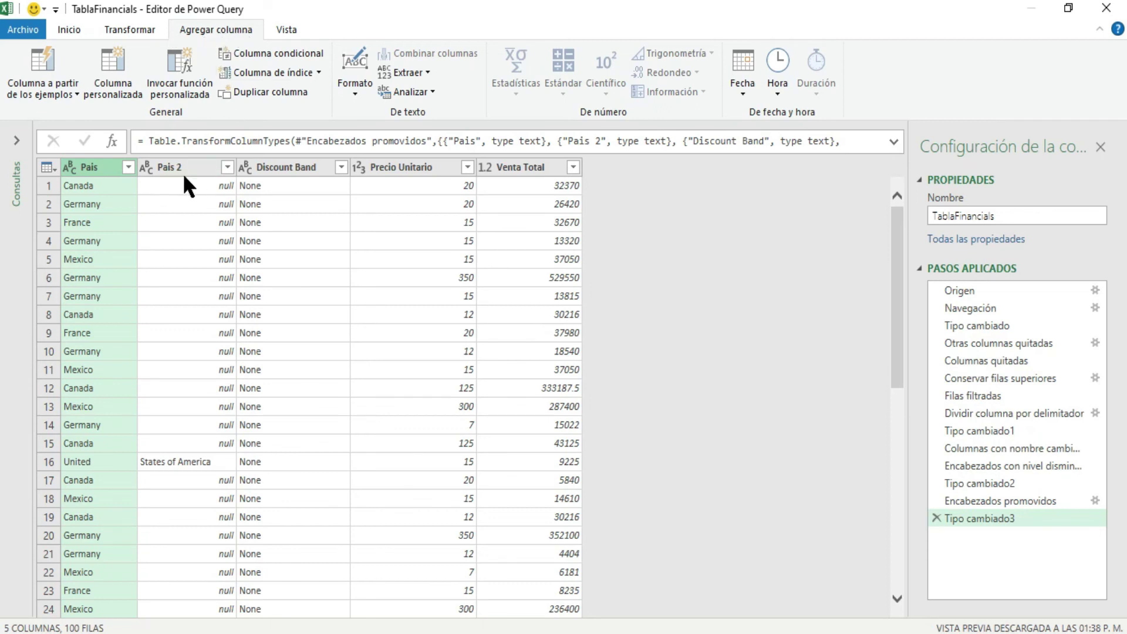
{"action": "left_click", "coordinate": [426, 72]}
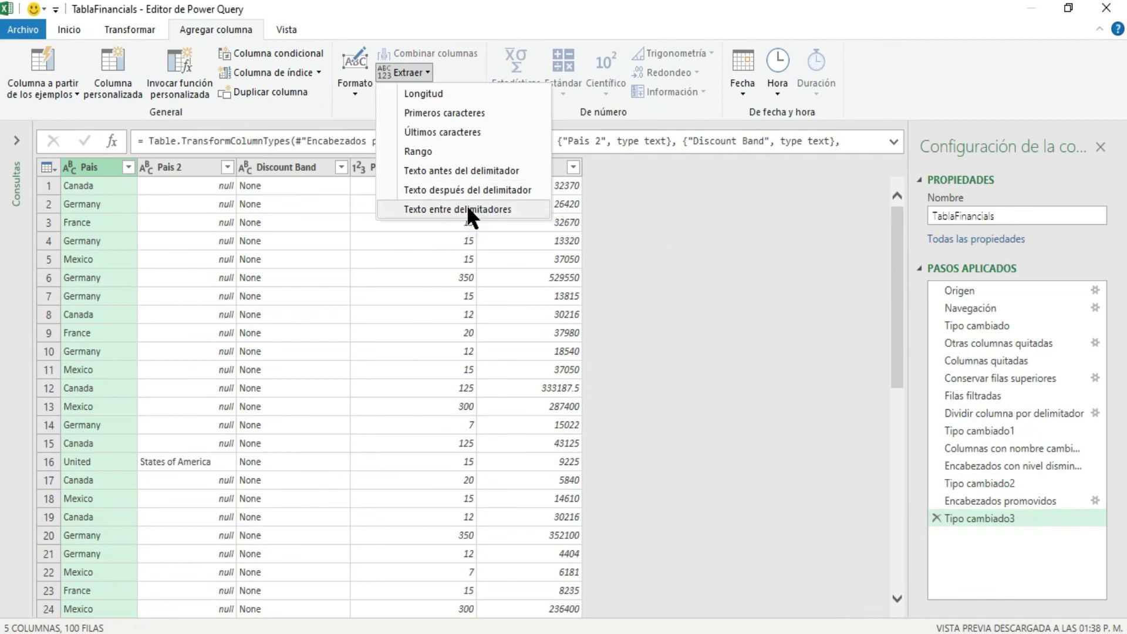
{"action": "left_click", "coordinate": [461, 112]}
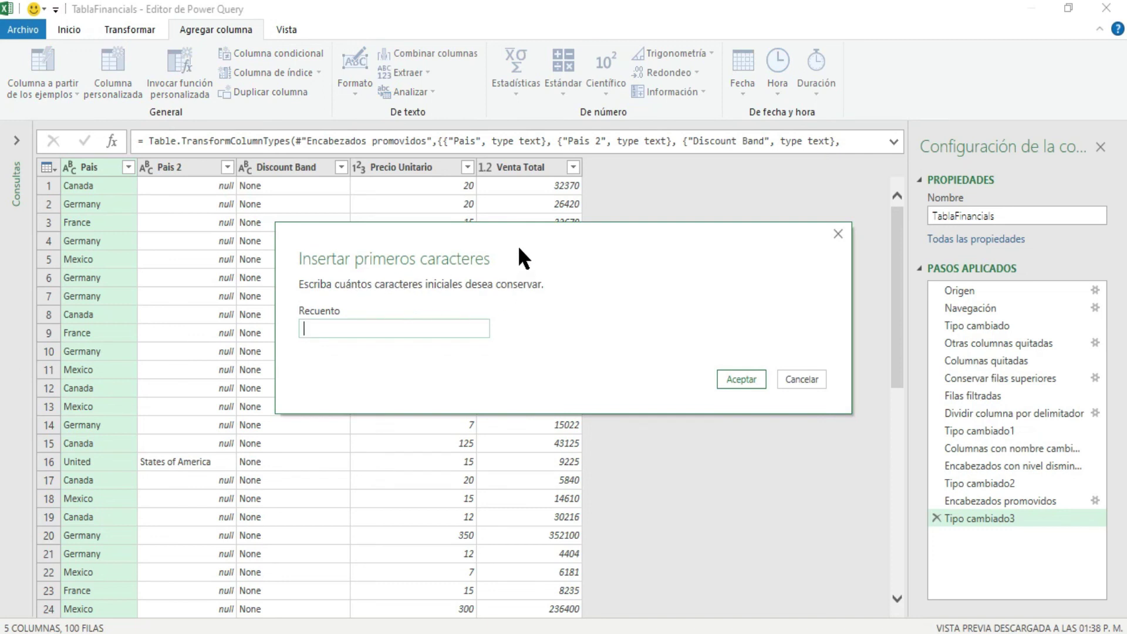
{"action": "left_click_drag", "start_coordinate": [524, 230], "coordinate": [612, 218]}
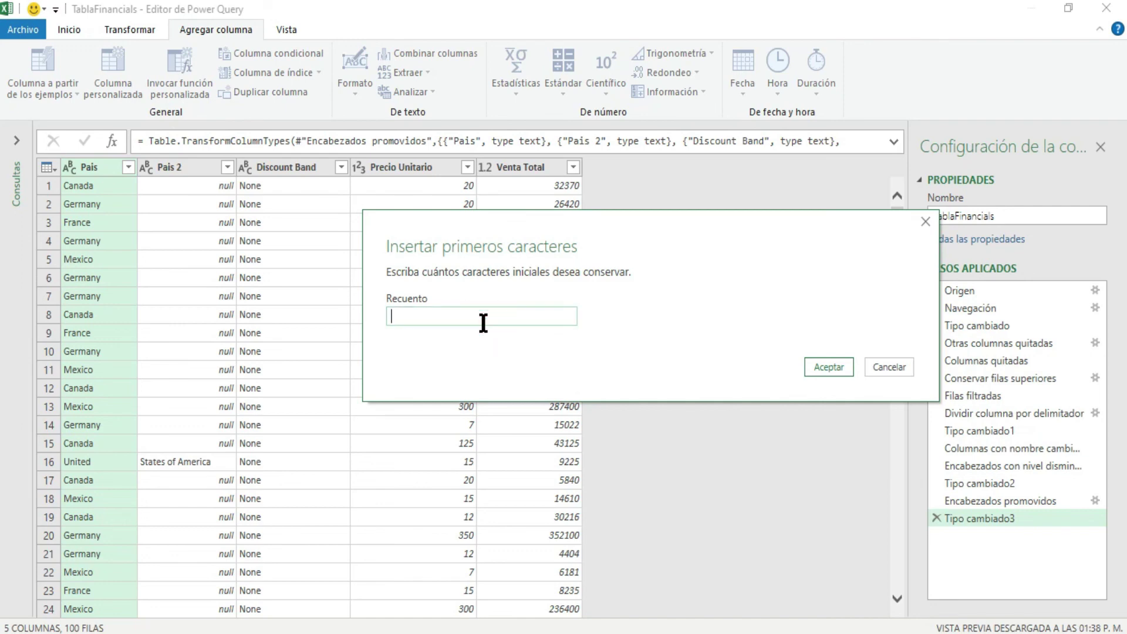
{"action": "type", "text": "6"}
{"action": "left_click", "coordinate": [825, 367]}
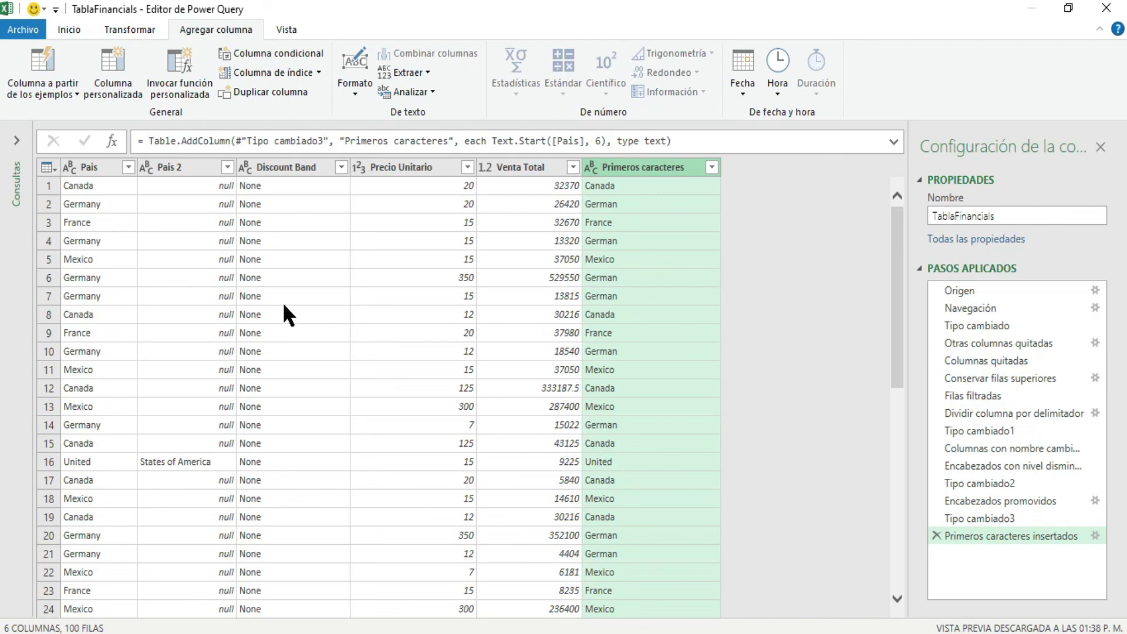
Step: Add a column that extracts the last 6 characters of the Pais column
{"action": "left_click", "coordinate": [80, 168]}
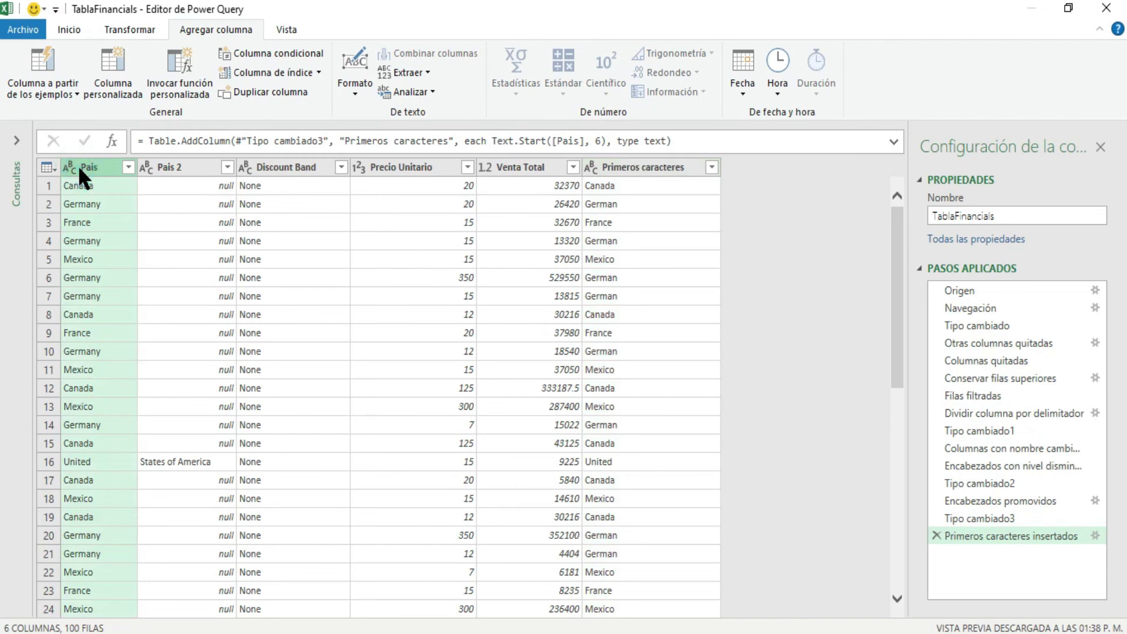
{"action": "left_click", "coordinate": [425, 73]}
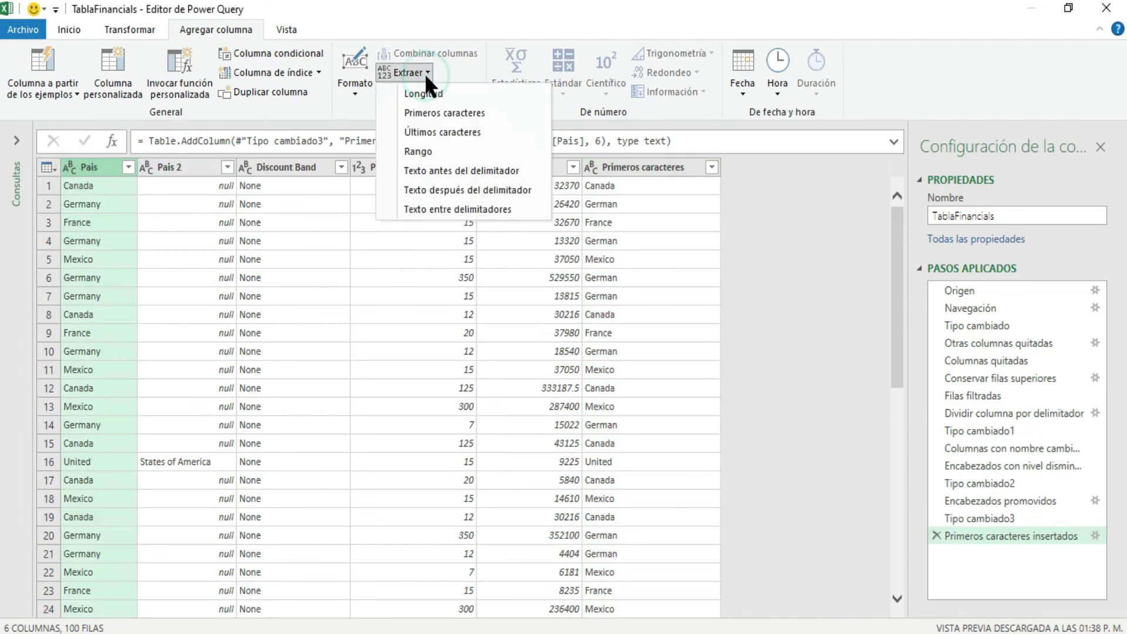
{"action": "left_click", "coordinate": [454, 135]}
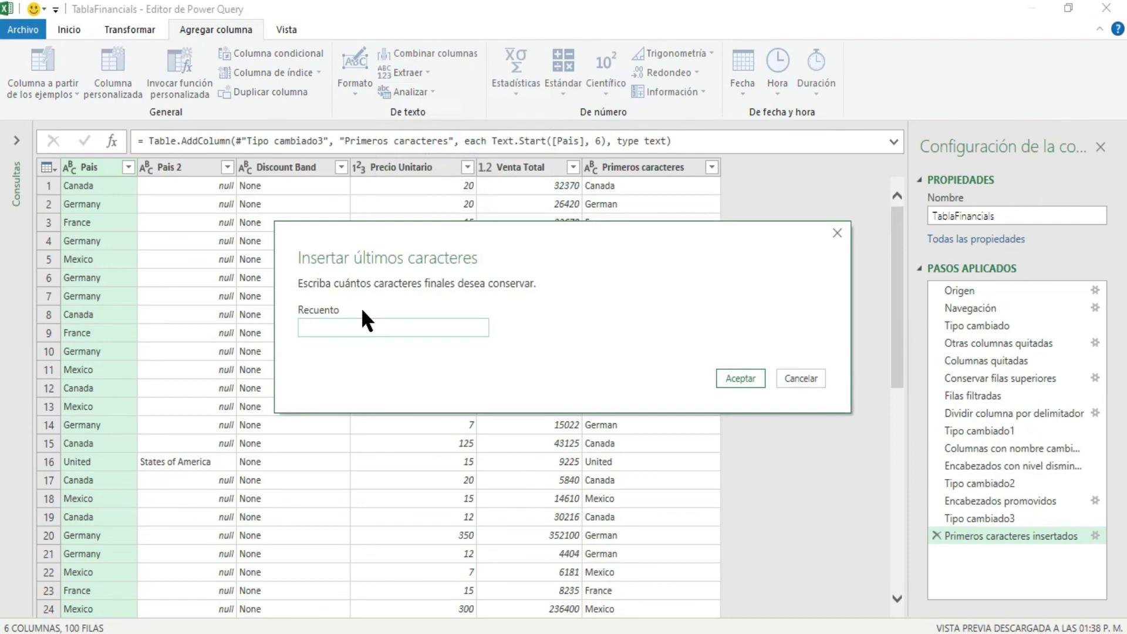
{"action": "left_click_drag", "start_coordinate": [513, 229], "coordinate": [566, 219]}
{"action": "type", "text": "10"}
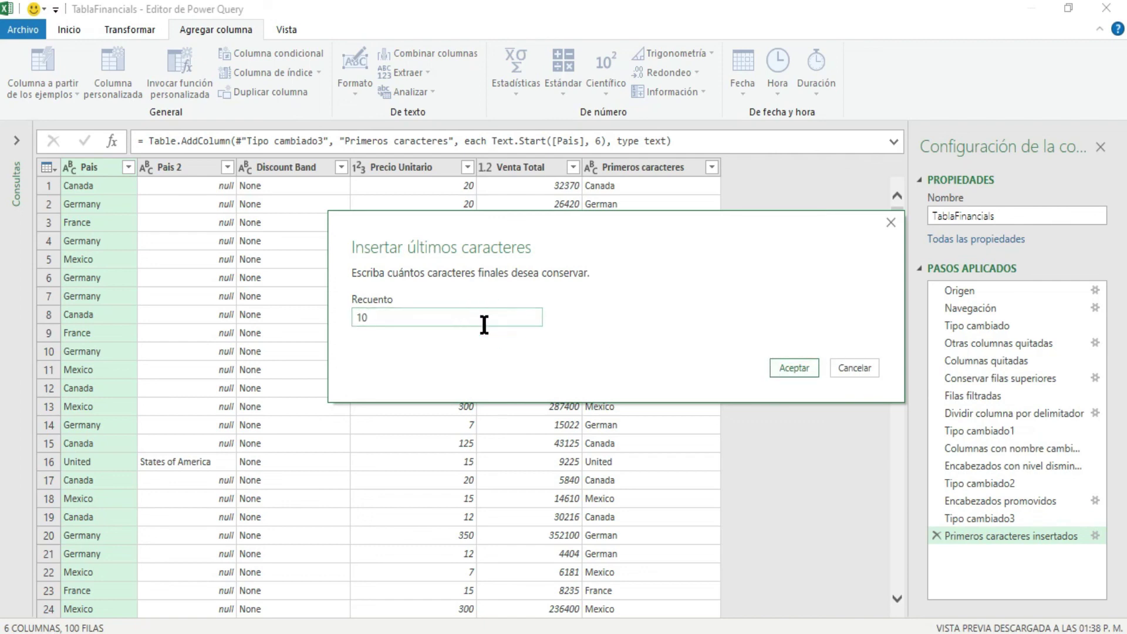
{"action": "key", "text": "BackSpace"}
{"action": "key", "text": "BackSpace"}
{"action": "type", "text": "6"}
{"action": "left_click", "coordinate": [797, 369]}
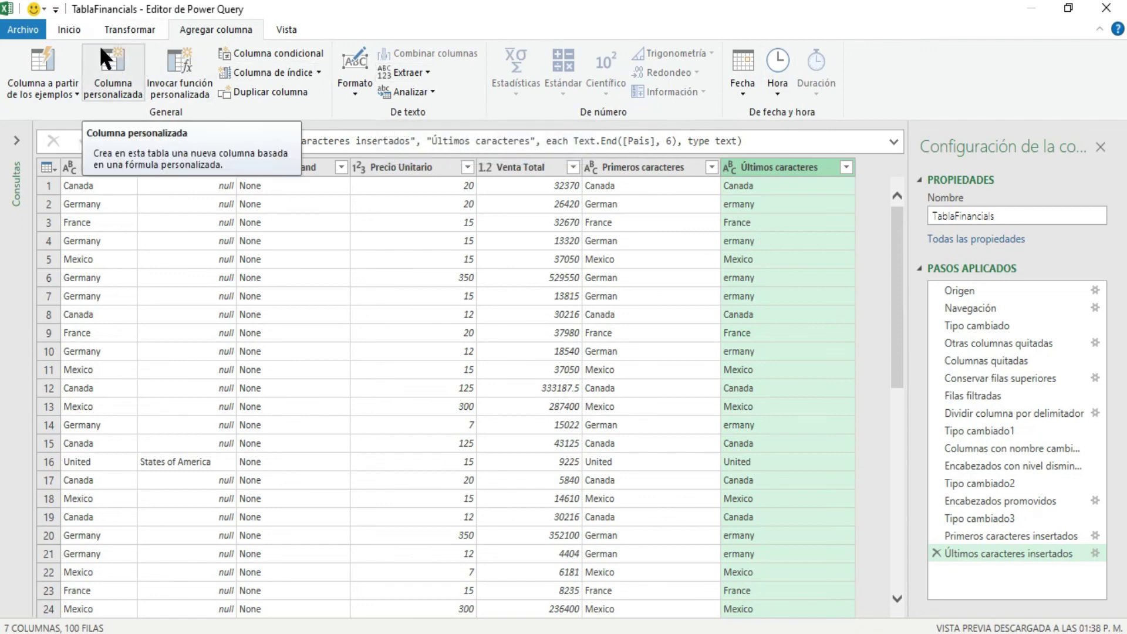
{"action": "left_click", "coordinate": [80, 30]}
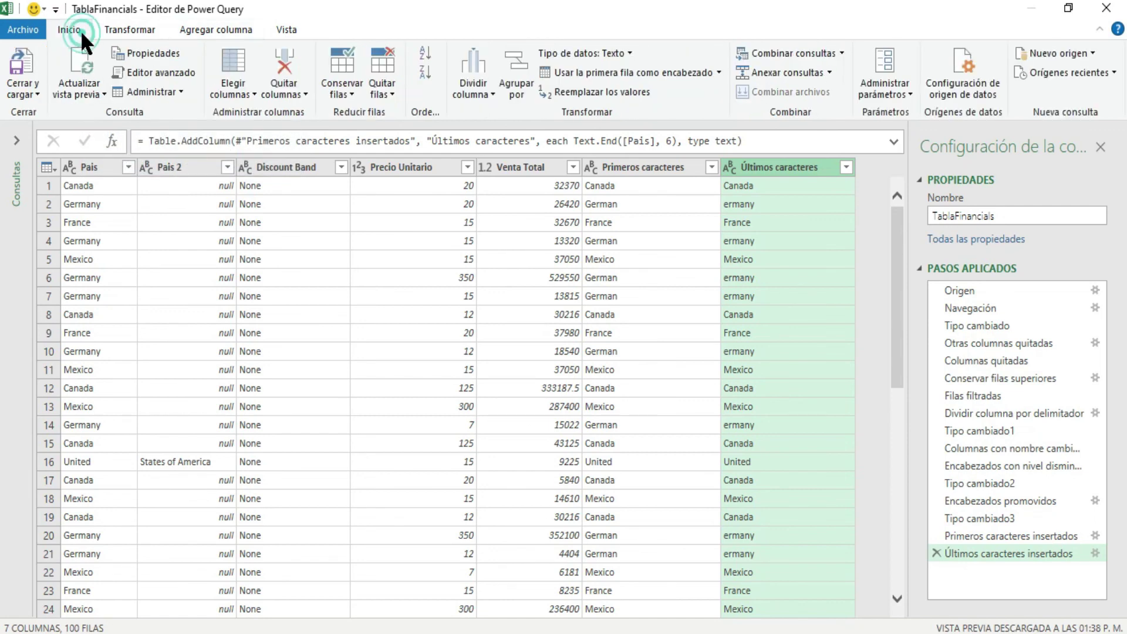